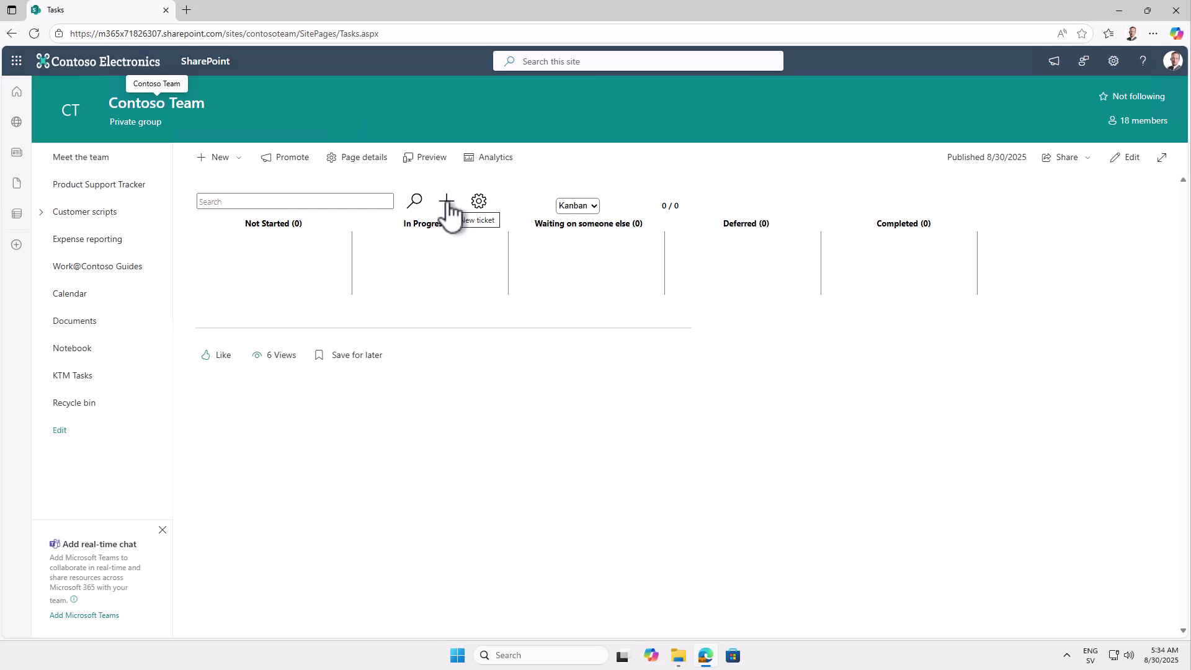
Create and save a new task named "Test" with the default status and dates.
click(447, 203)
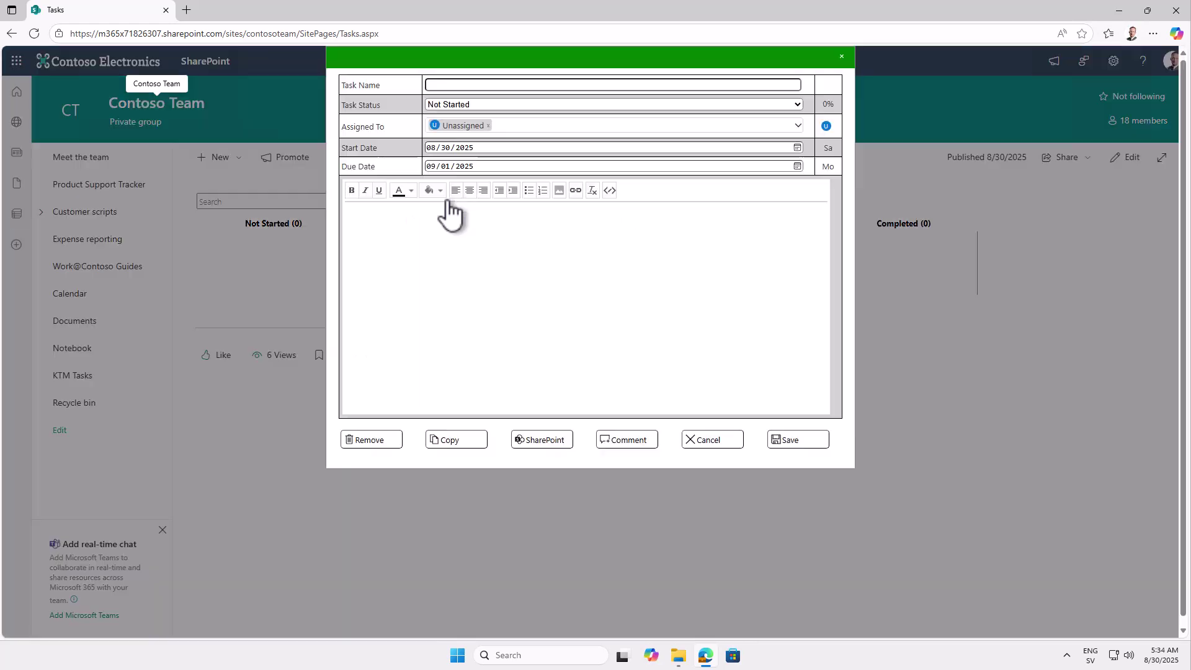
click(471, 84)
text(Test)
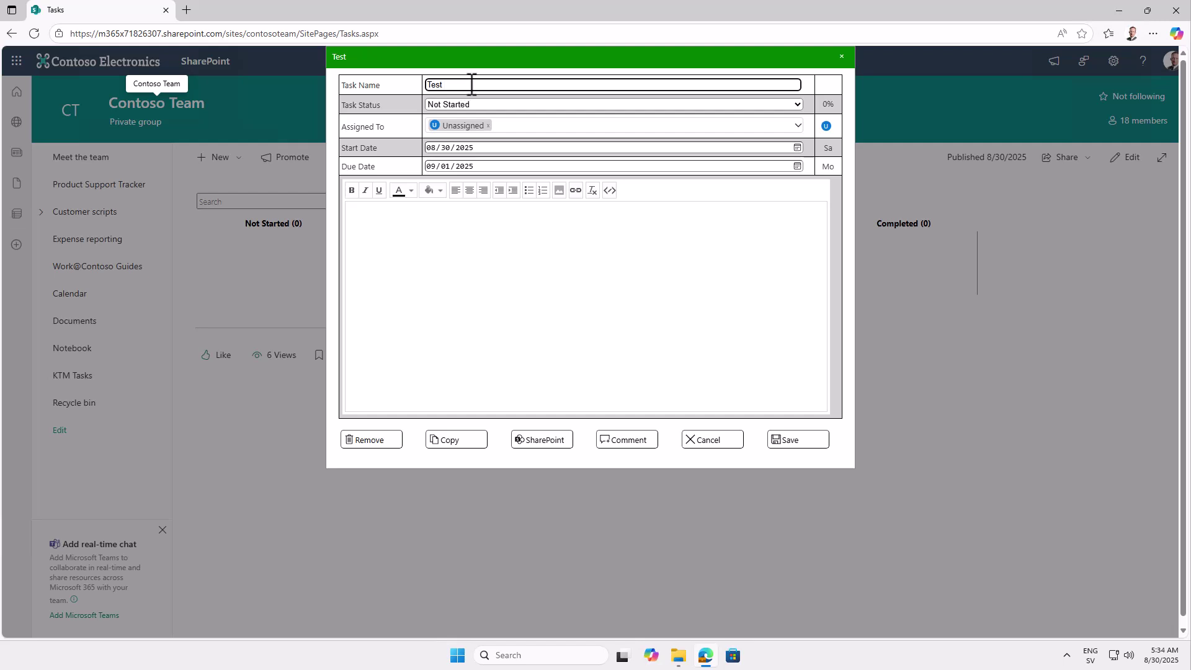
click(794, 441)
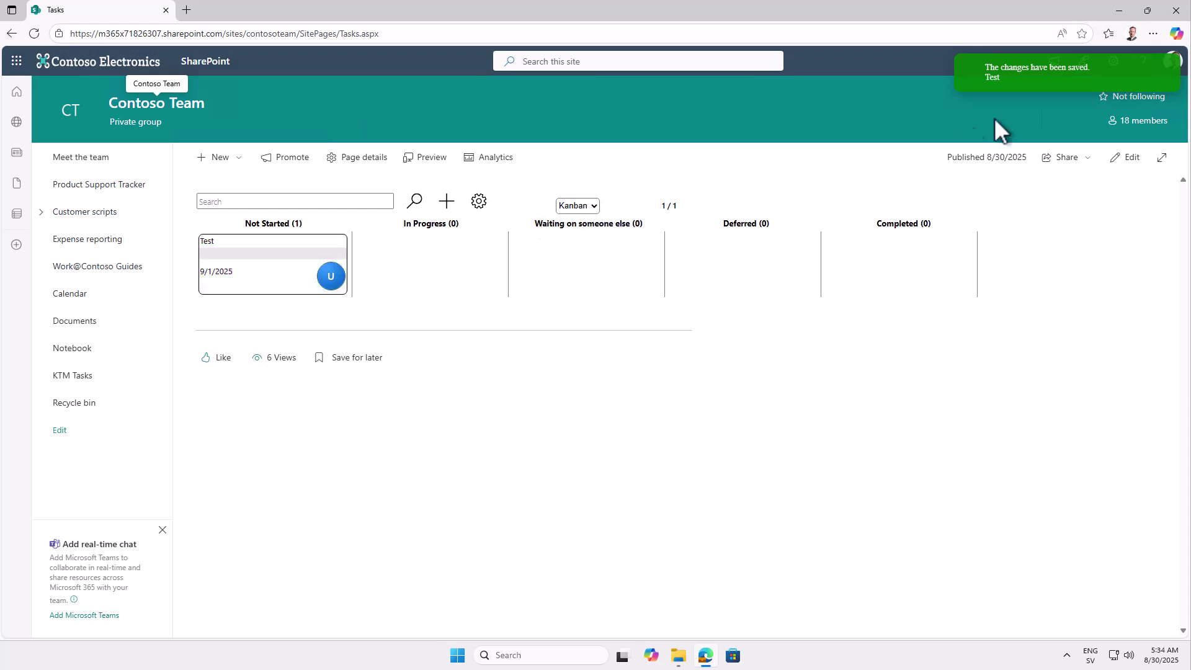
Show the tasks in the Grid view and add two new rows with the subjects "Test 2" and "Test 3".
click(591, 206)
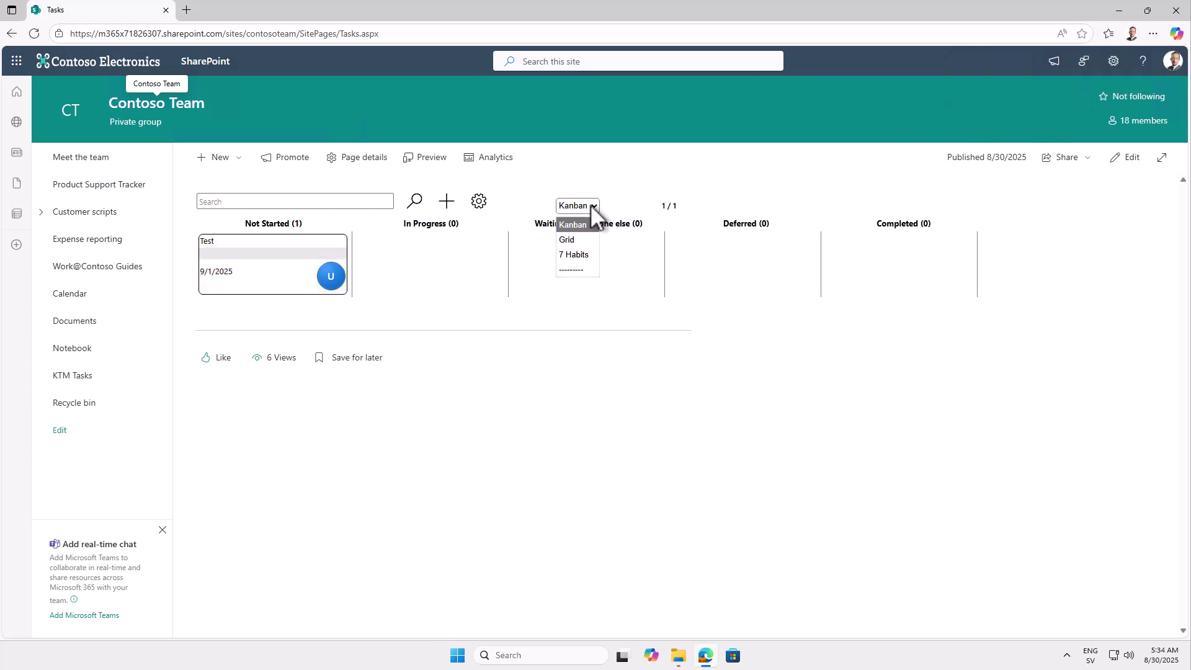
click(575, 240)
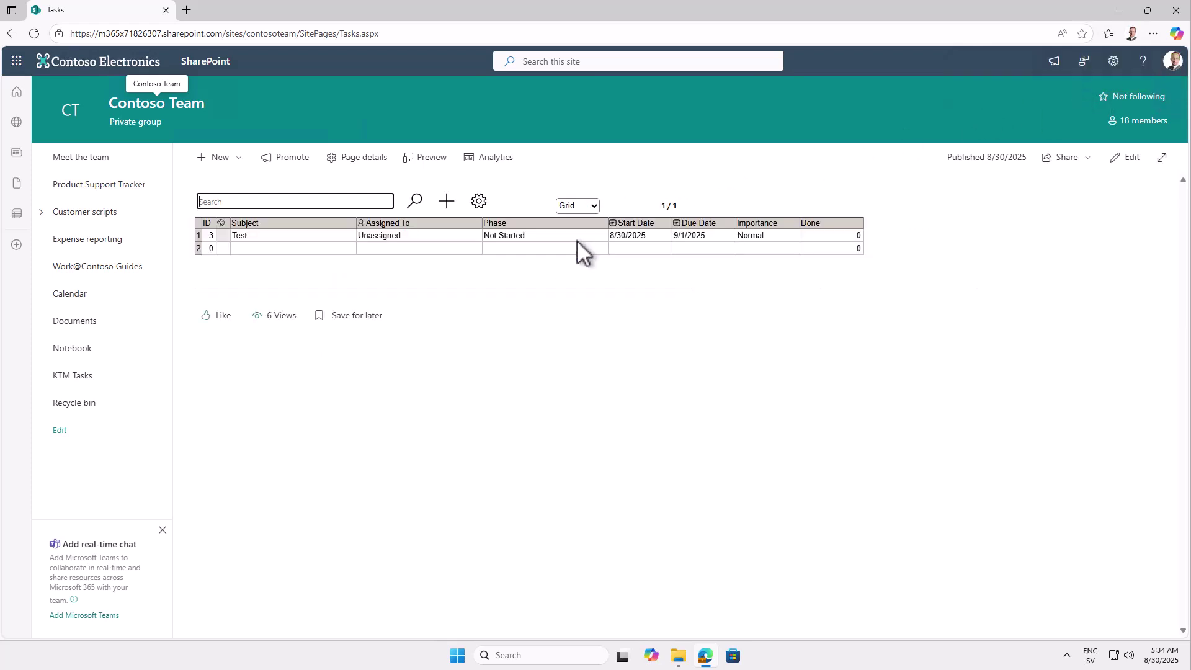
click(269, 249)
text(Test 2)
key(Return)
text(Test 3)
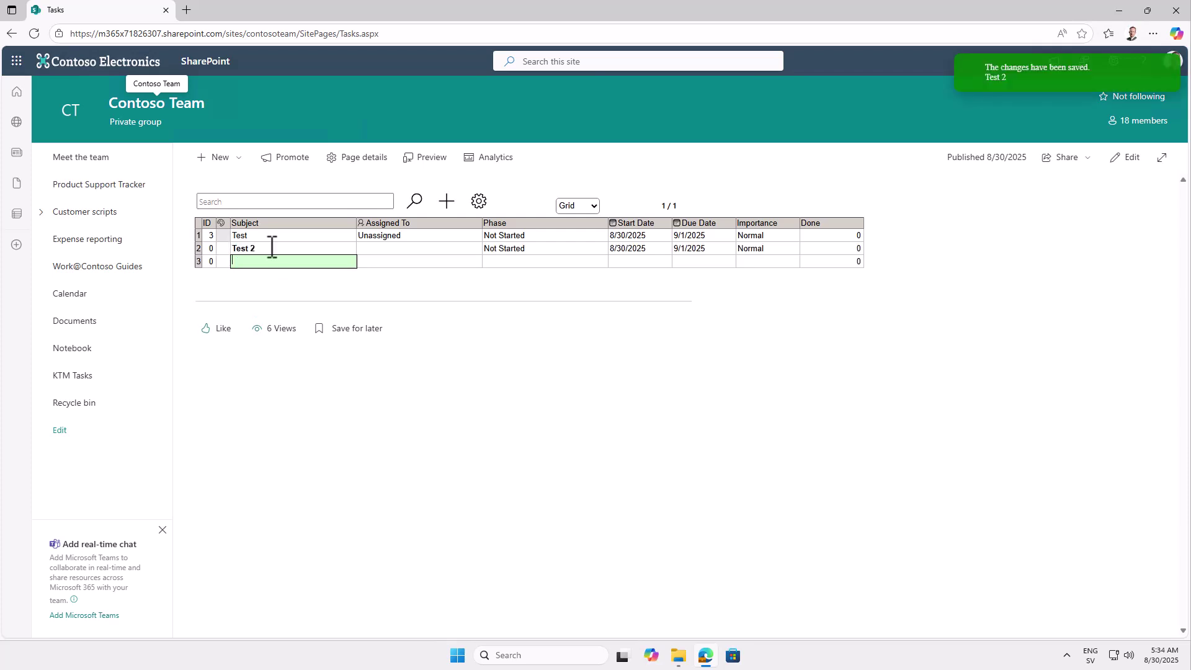
key(Return)
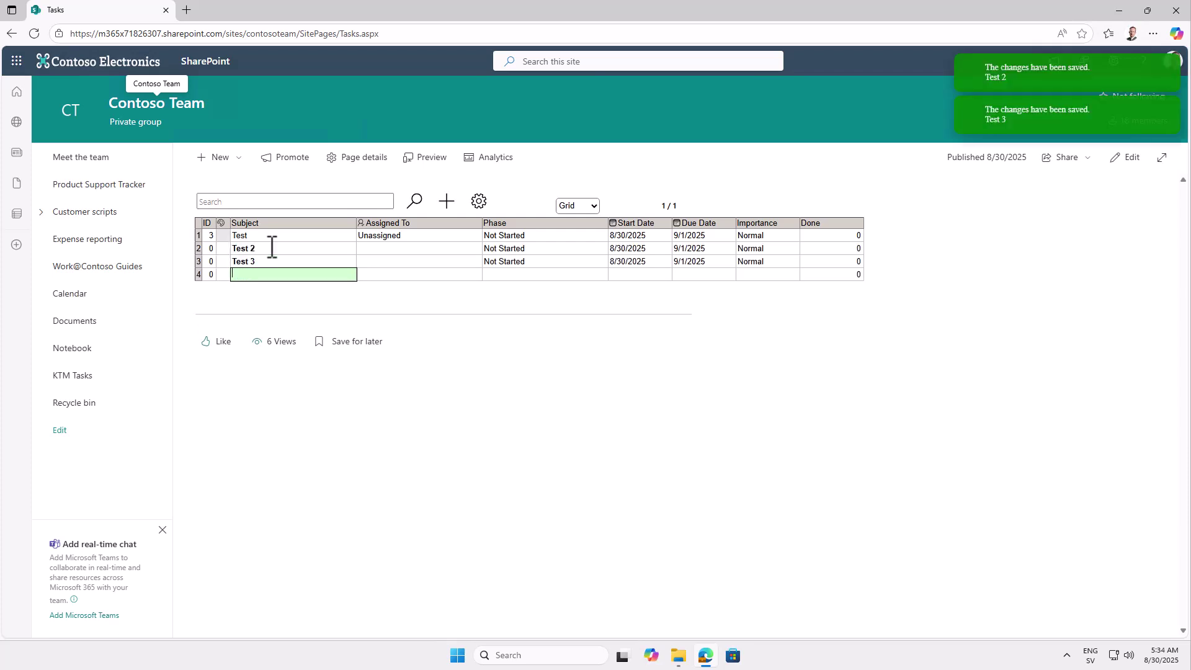
Return to the Kanban view and create a task named "Test 4" in the "Waiting on someone else" phase.
click(592, 206)
click(574, 227)
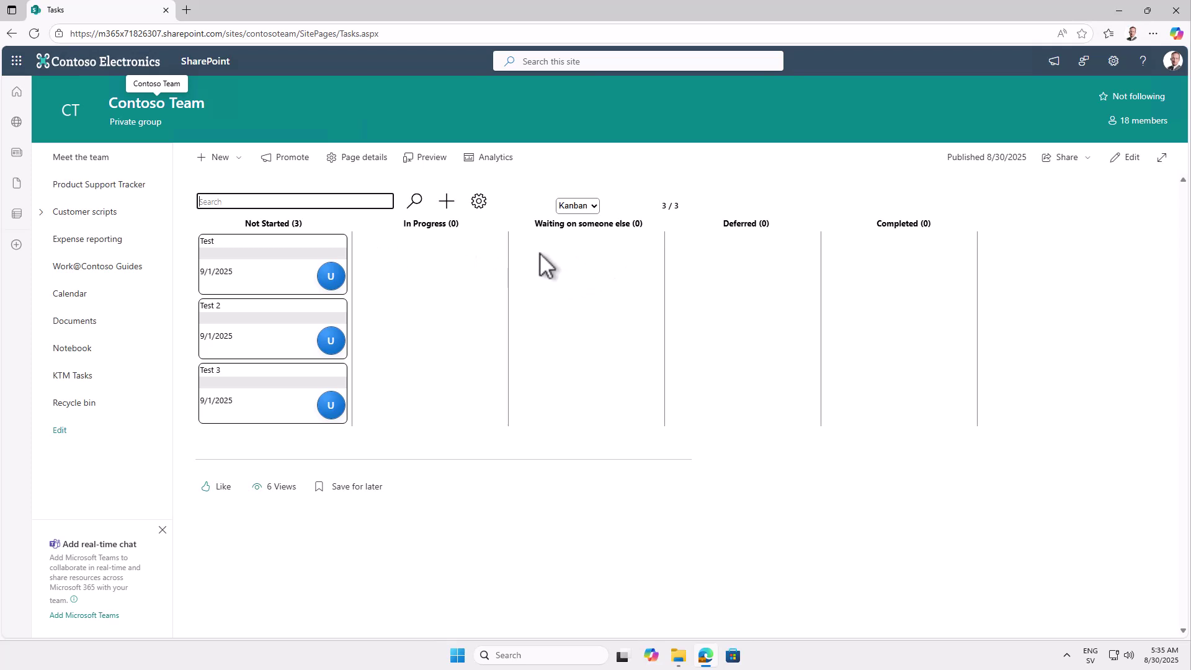
double_click(589, 258)
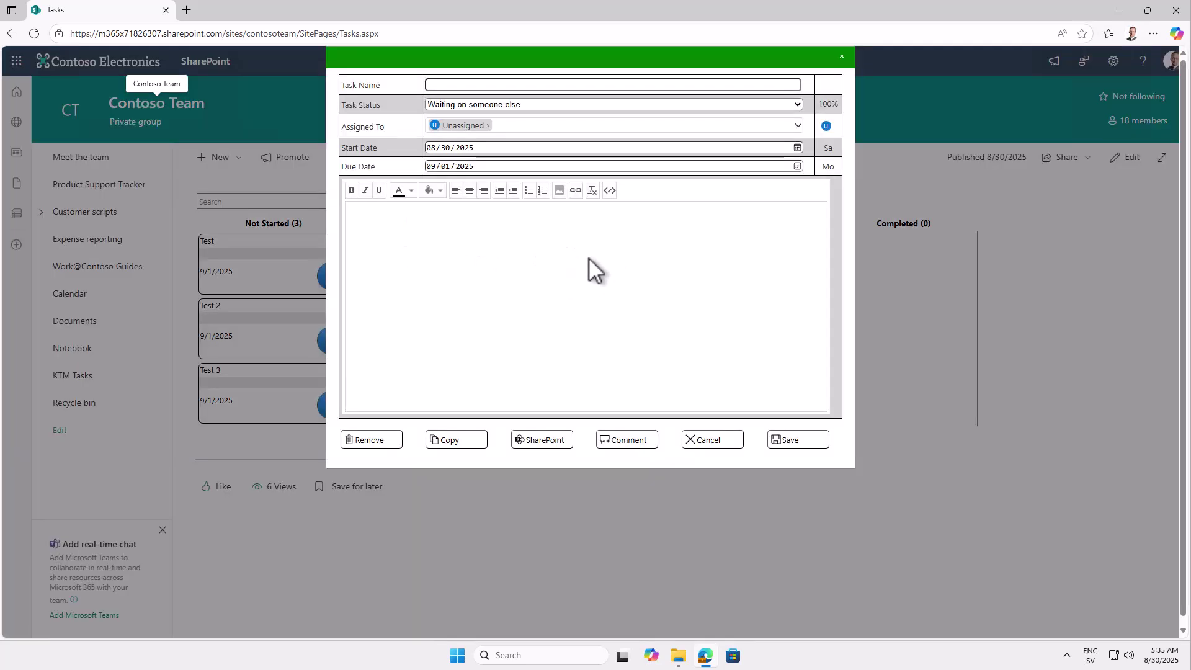
click(458, 84)
text(Test 4)
click(790, 440)
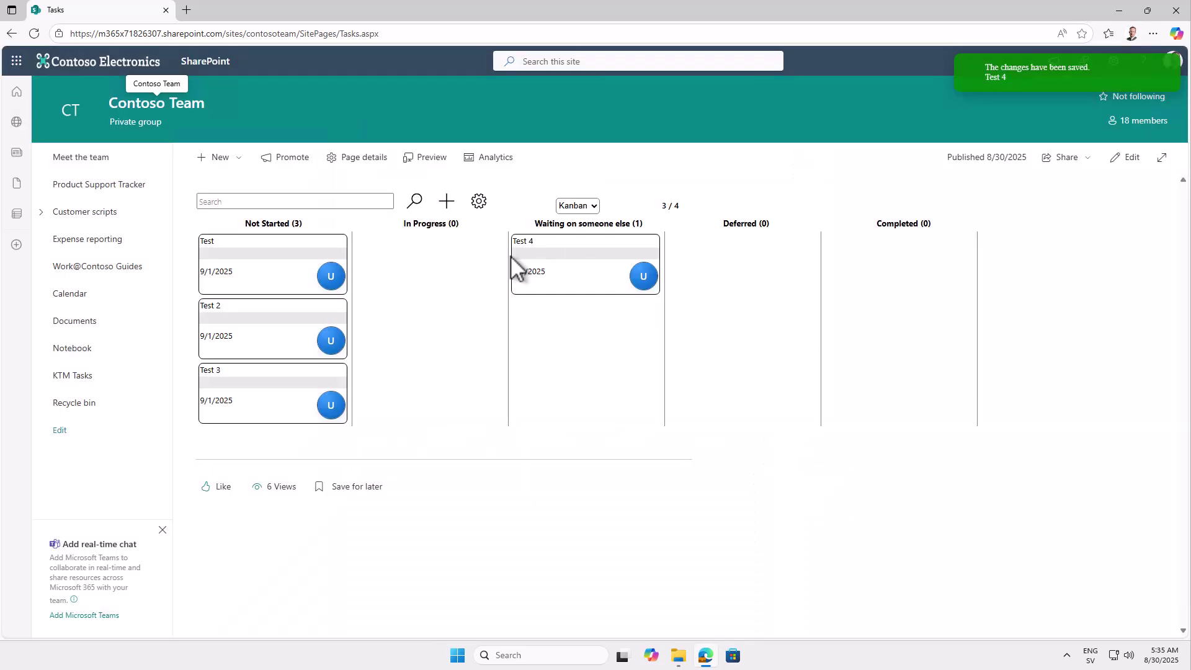
Switch to the 7 Habits view and create a task named "Test 6" in the Important and Urgent quadrant.
click(592, 207)
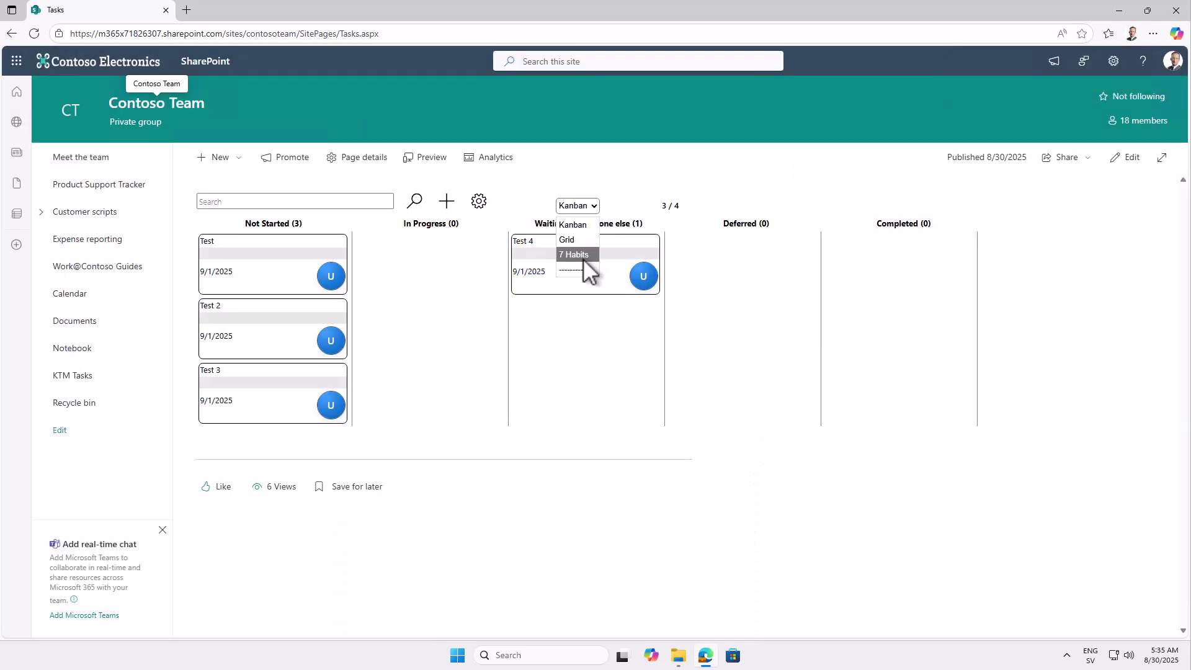
click(583, 258)
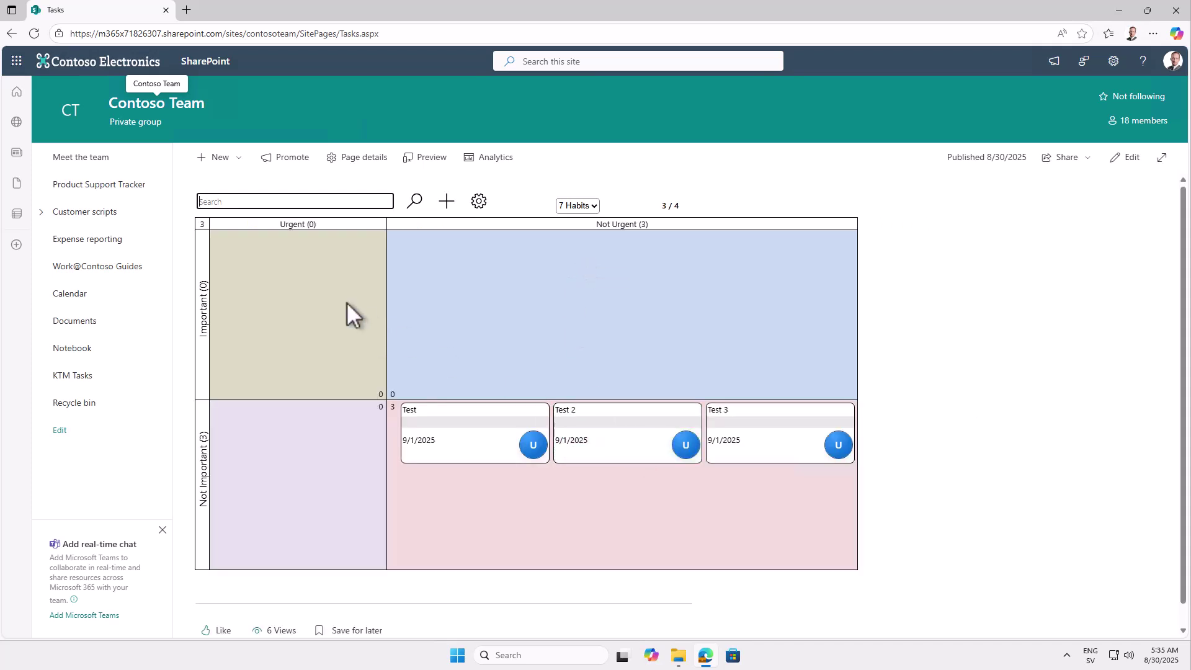
click(270, 270)
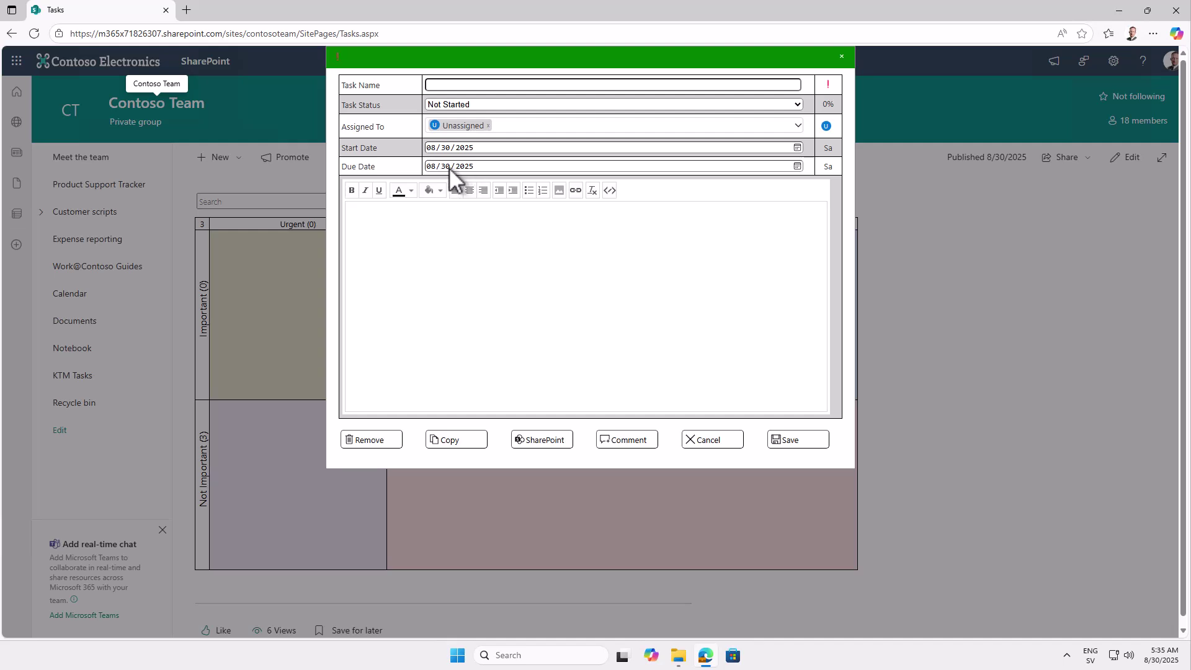
click(463, 83)
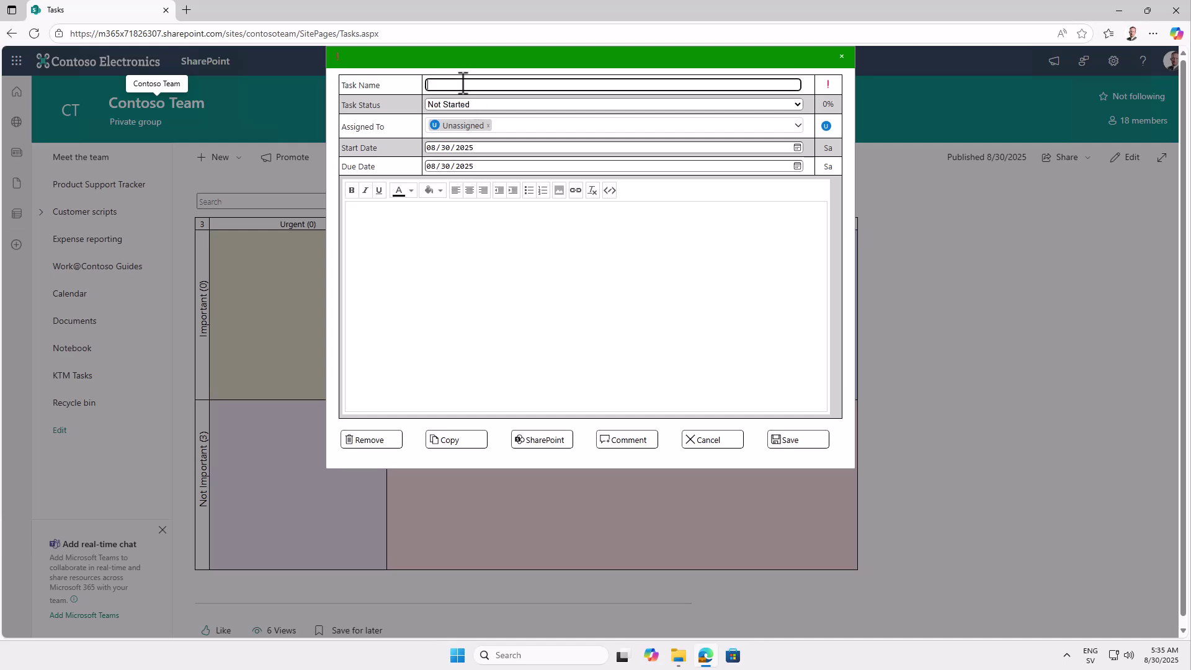
text(Test 6)
click(792, 443)
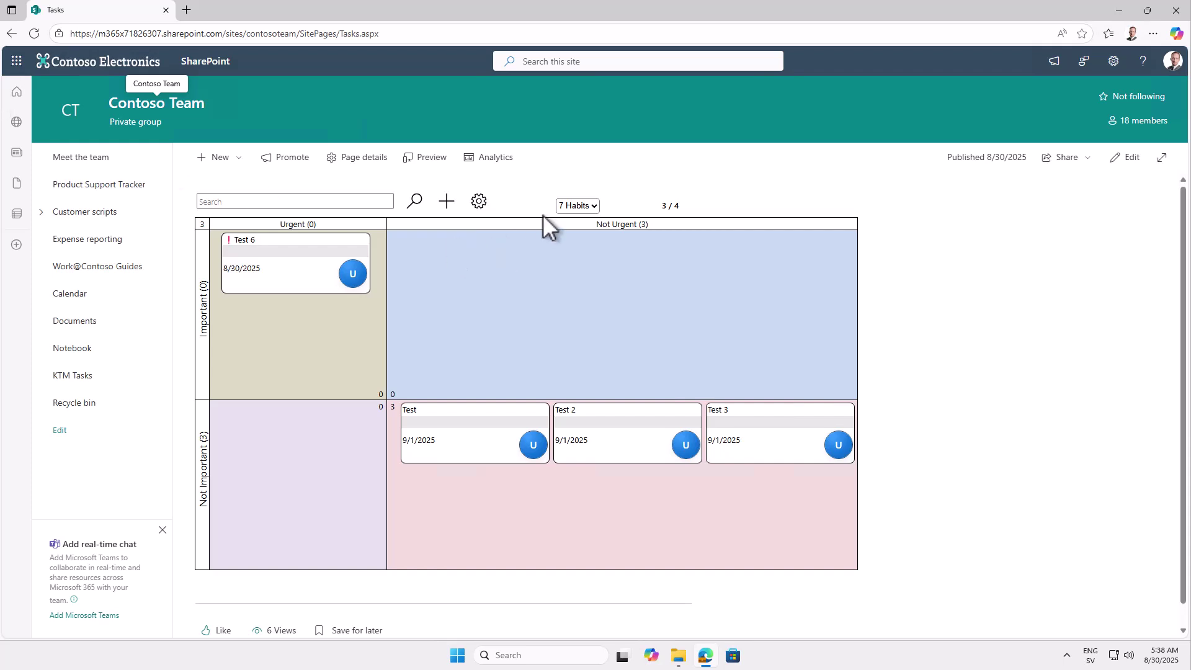
Switch to the Kanban view and move the "Test" card from Not Started to In Progress.
click(583, 207)
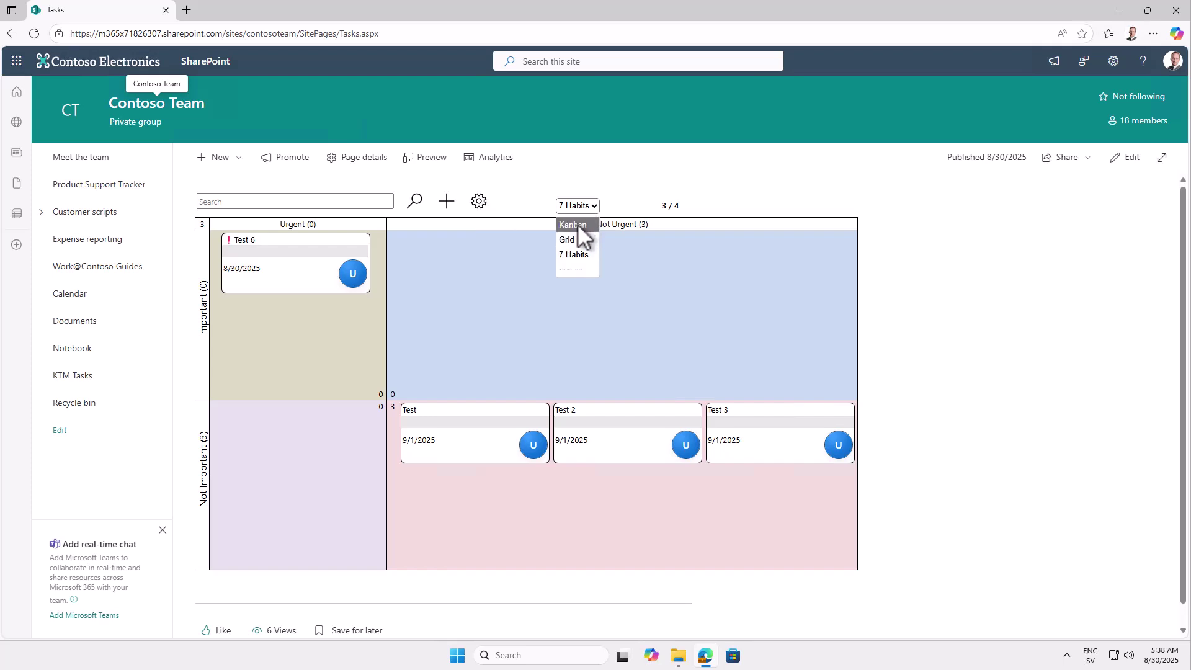
click(577, 223)
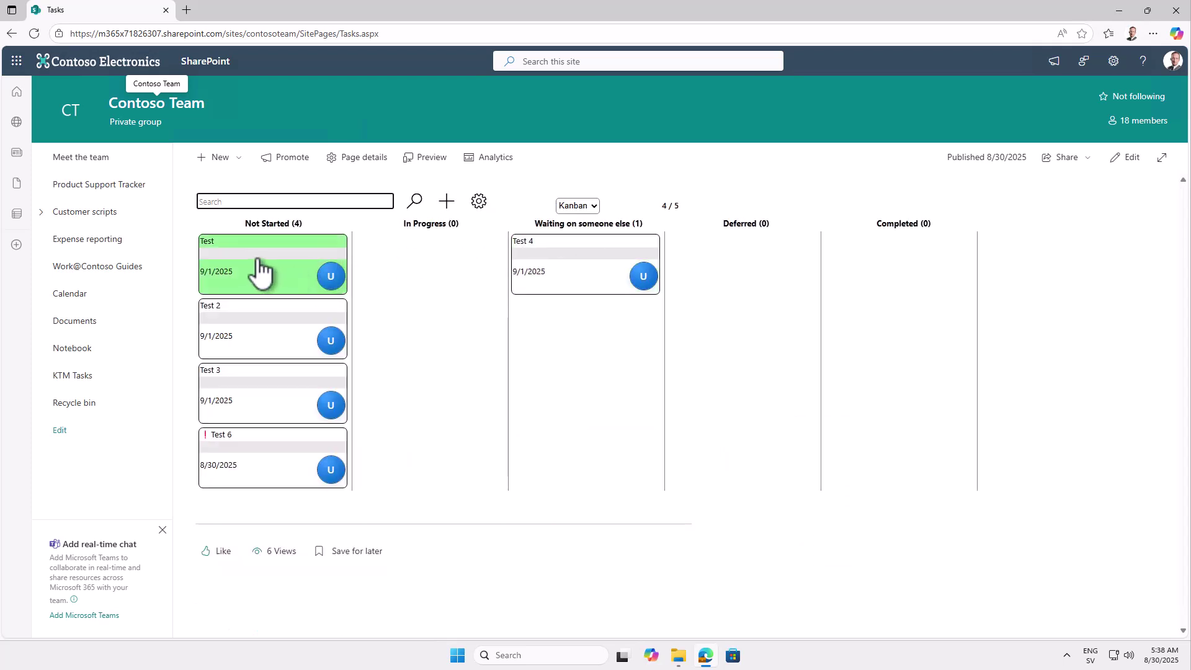
drag(253, 260, 418, 259)
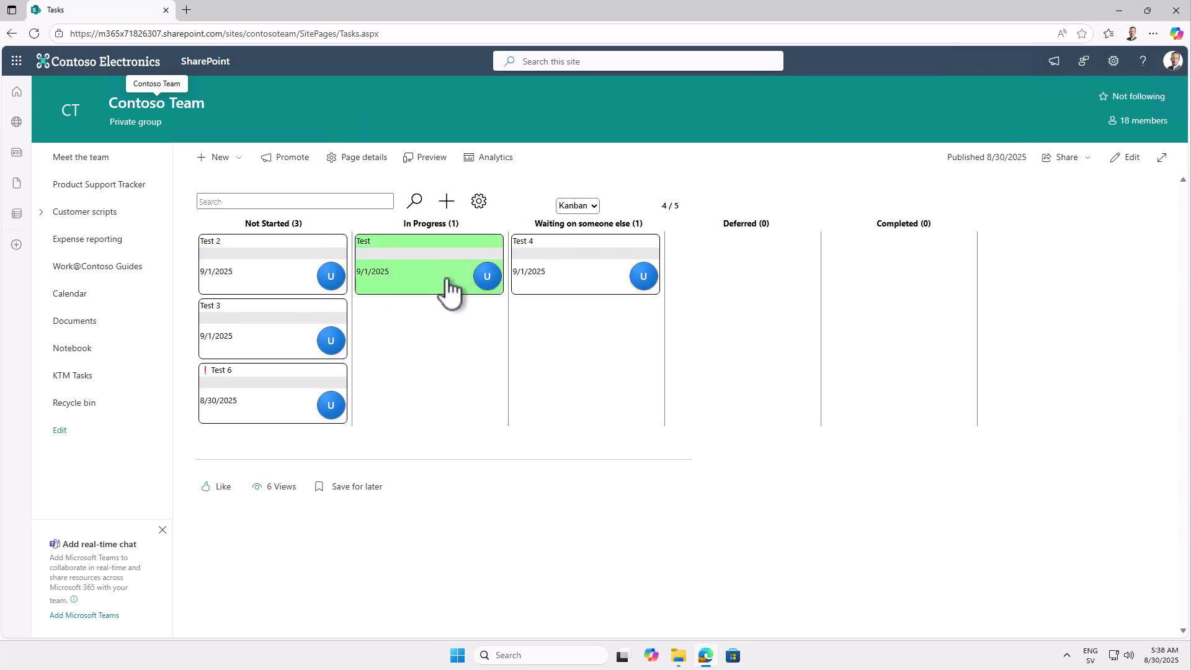
Switch to the 7 Habits view and move the "Test" card into the Important and Not Urgent quadrant.
click(580, 205)
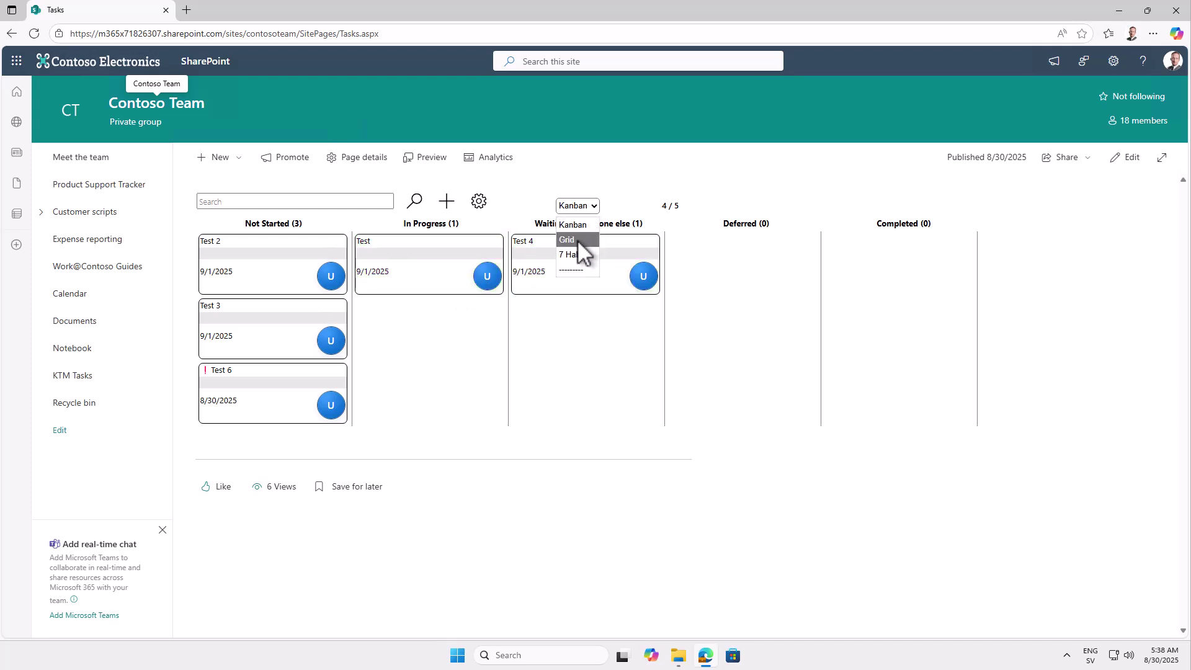
click(575, 255)
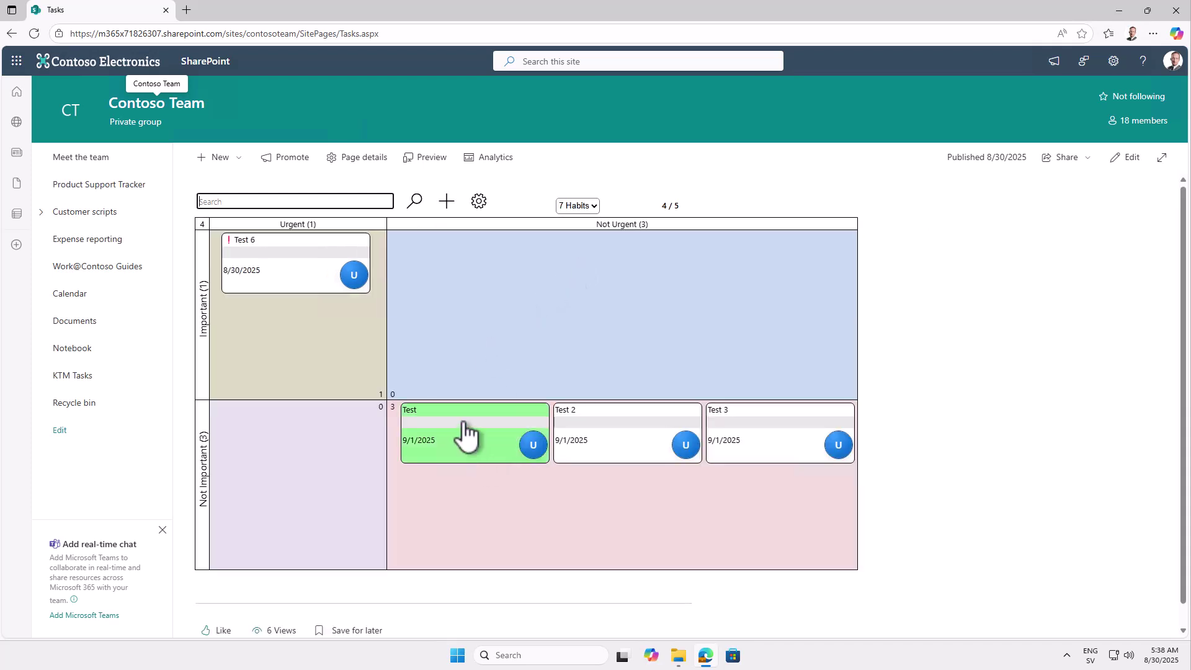
drag(470, 428, 590, 278)
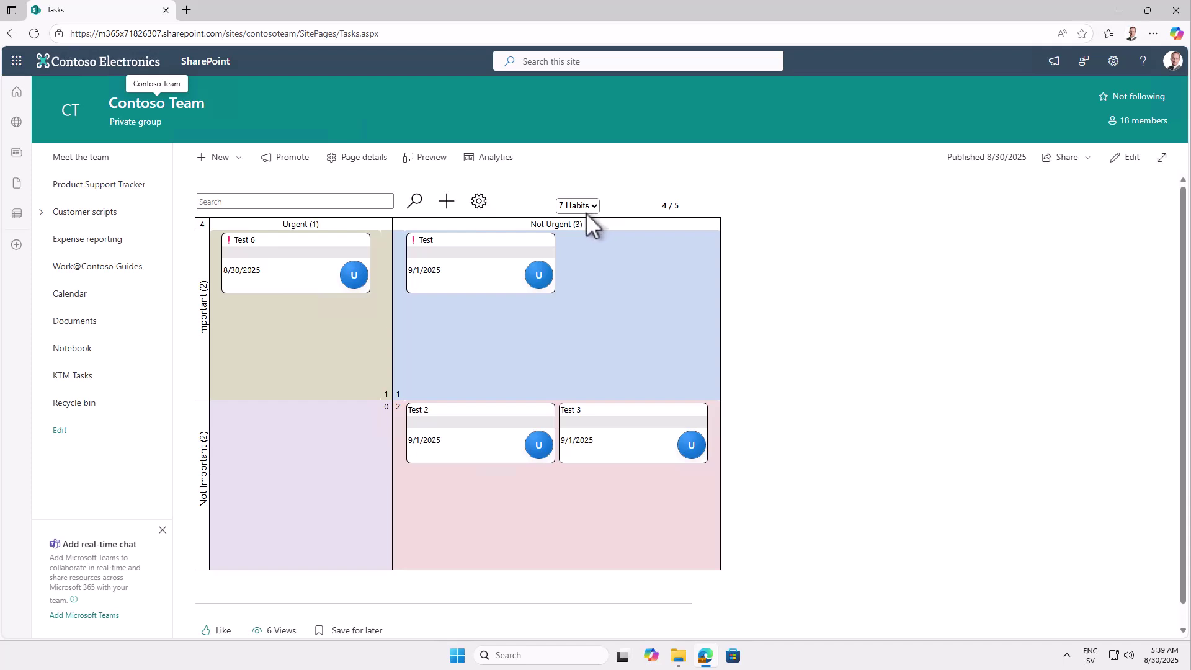
Open the "Test" task and set its importance to low.
click(500, 239)
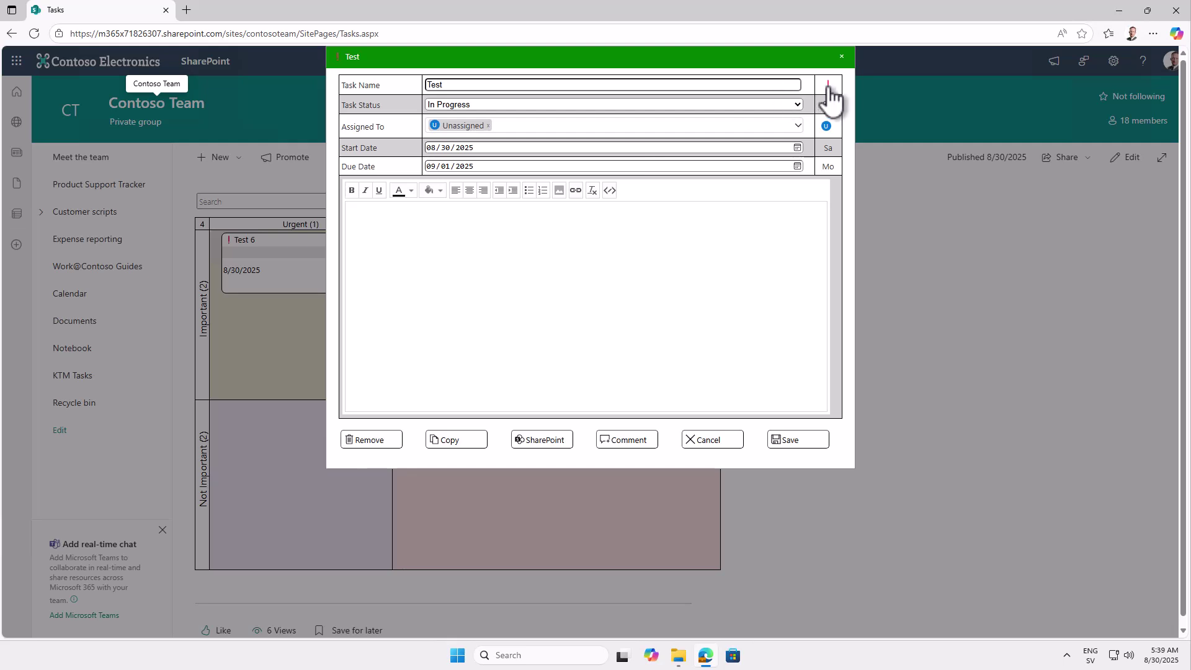
click(456, 83)
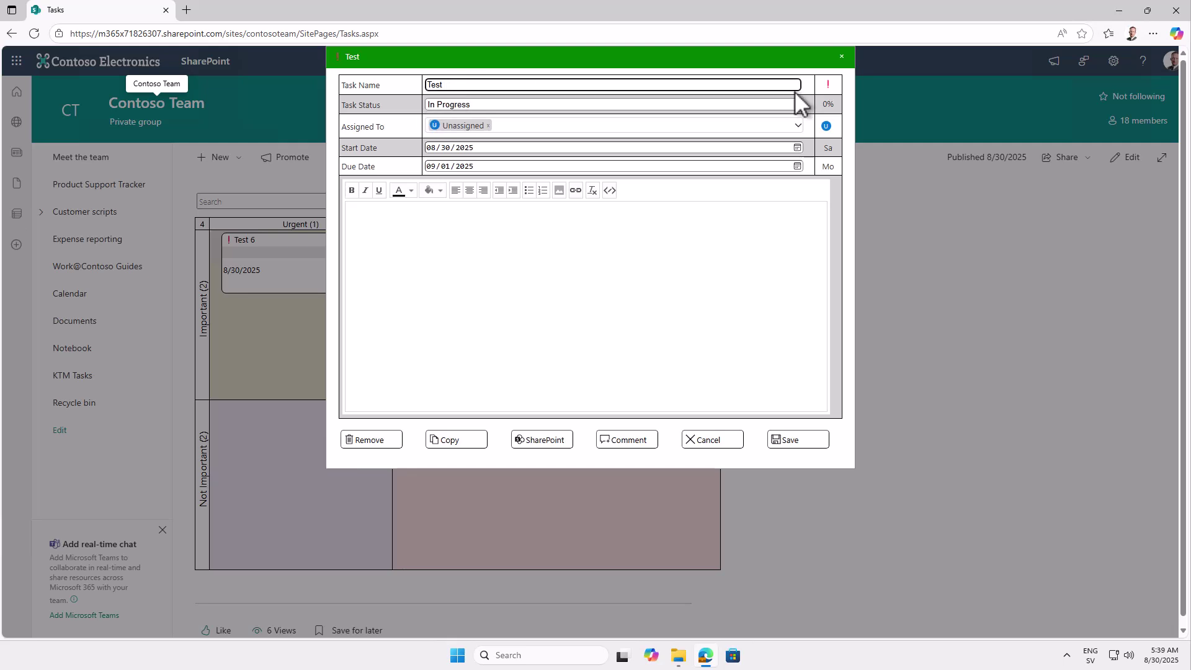
click(830, 88)
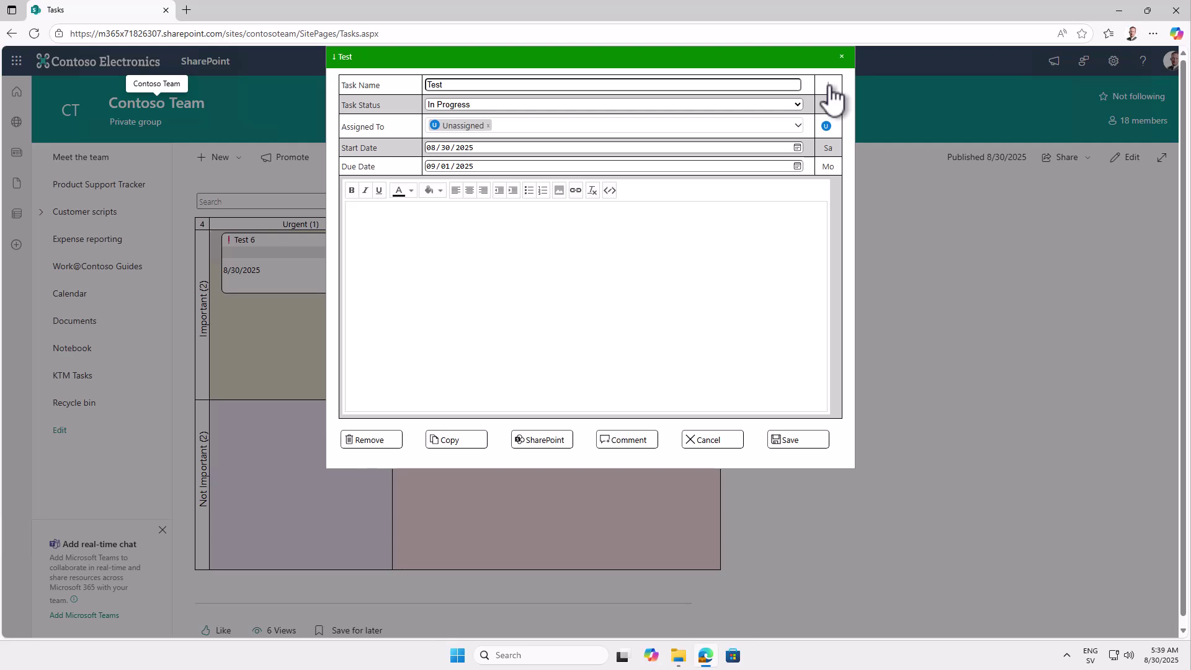
click(829, 88)
click(830, 88)
Set the status of the "Test" task to Completed.
click(796, 105)
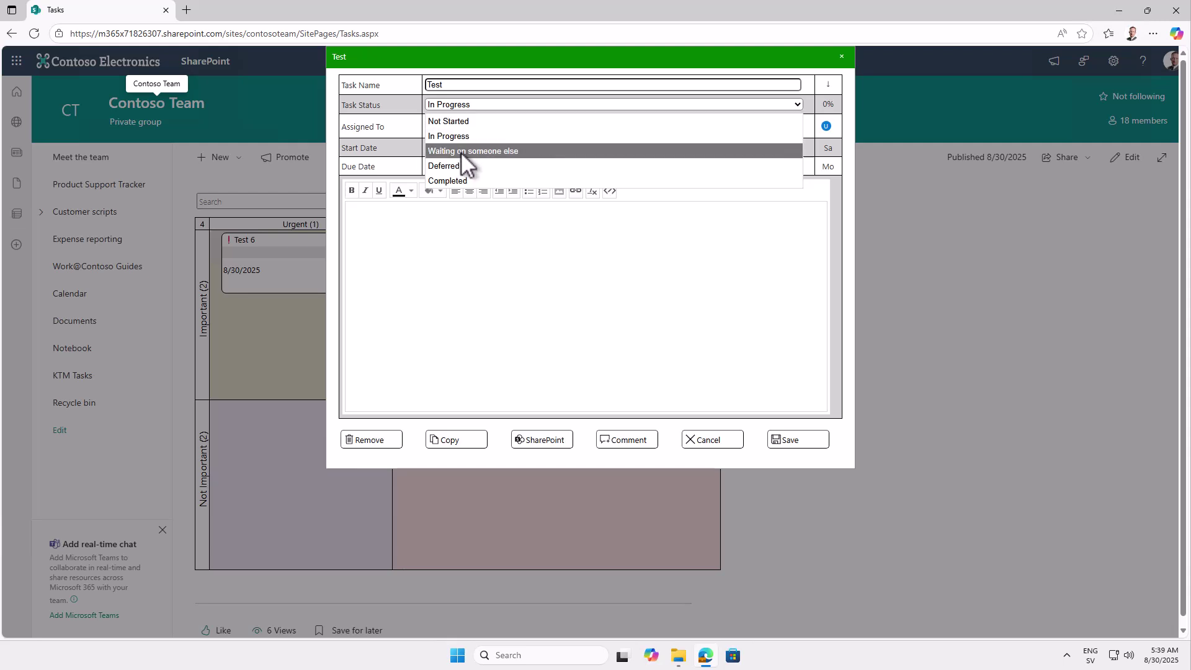
click(433, 110)
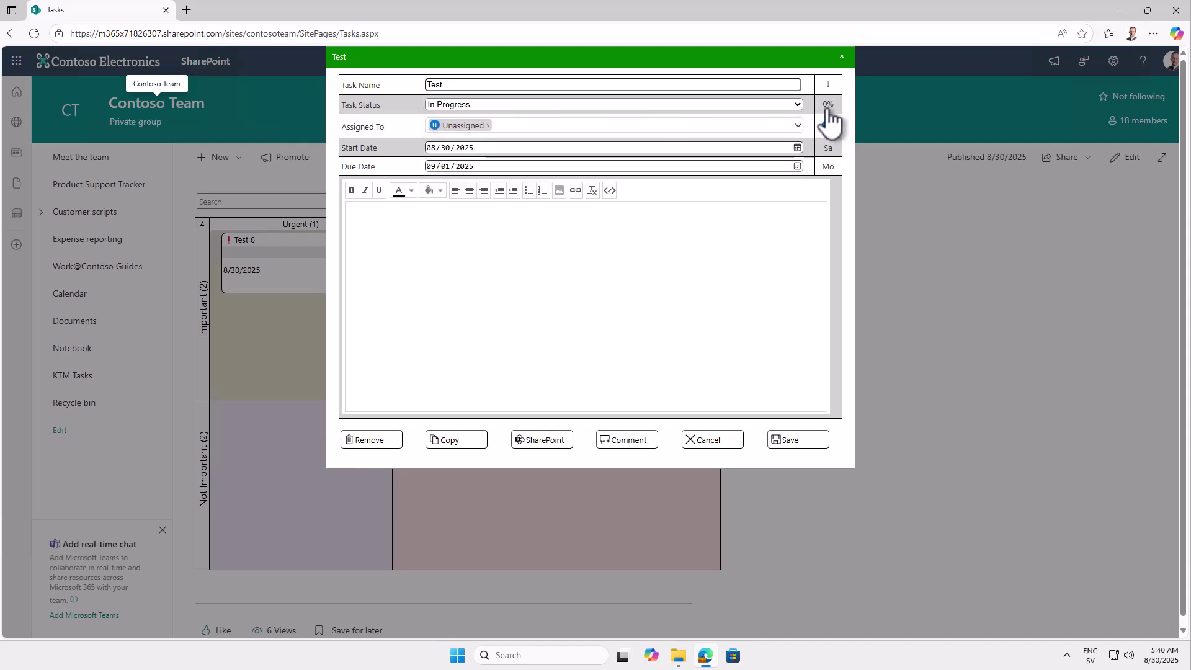
click(794, 105)
click(568, 179)
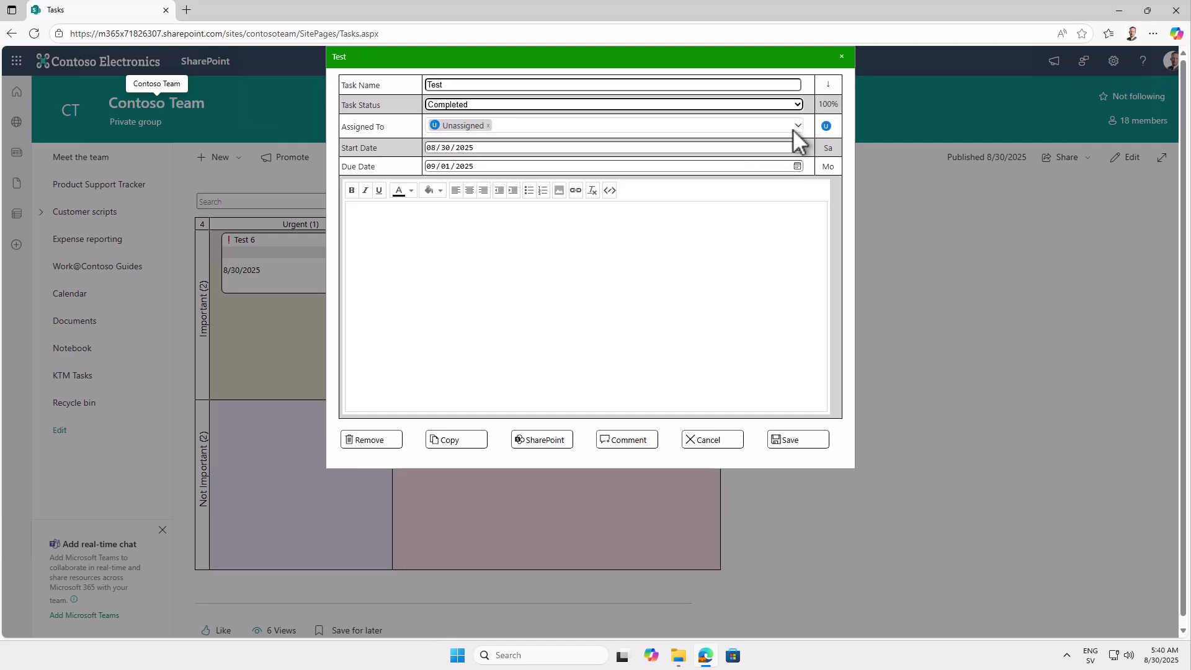
Set the "Test" task's status to In Progress and its completion to 50%.
click(797, 104)
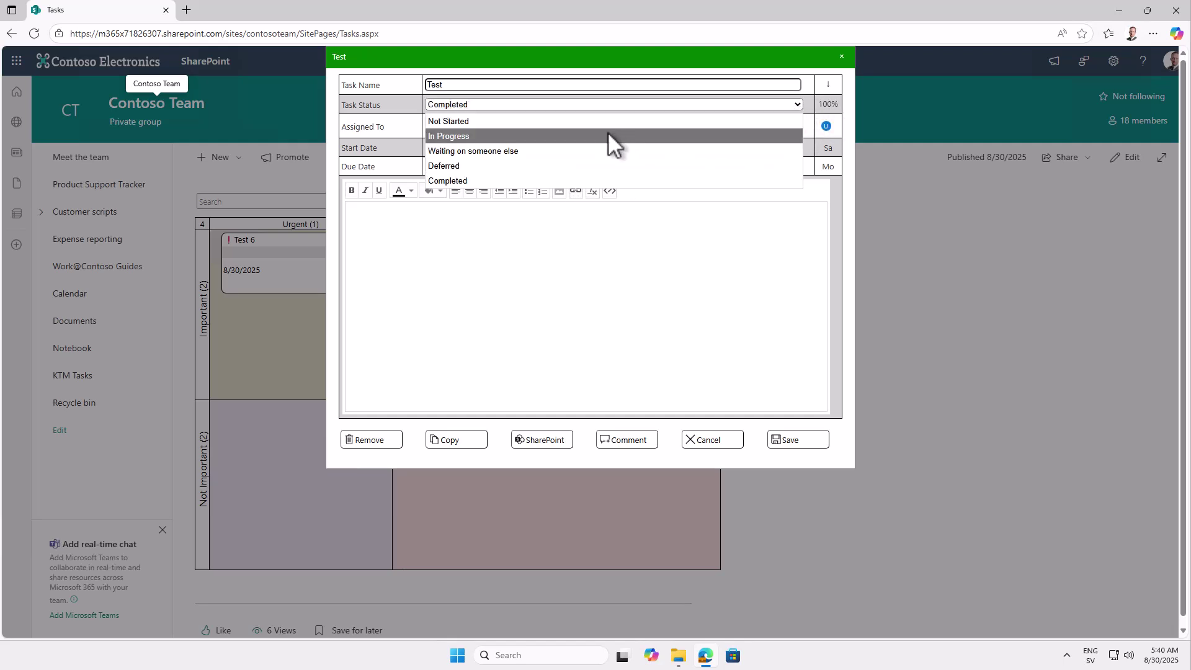
click(583, 135)
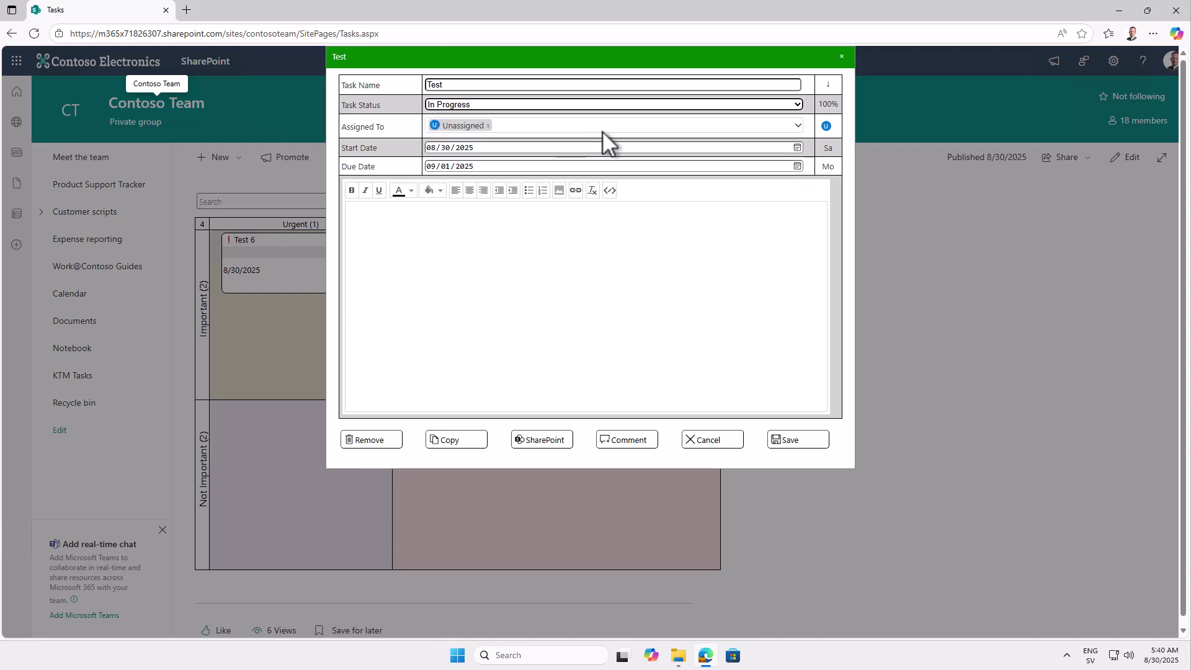
click(827, 108)
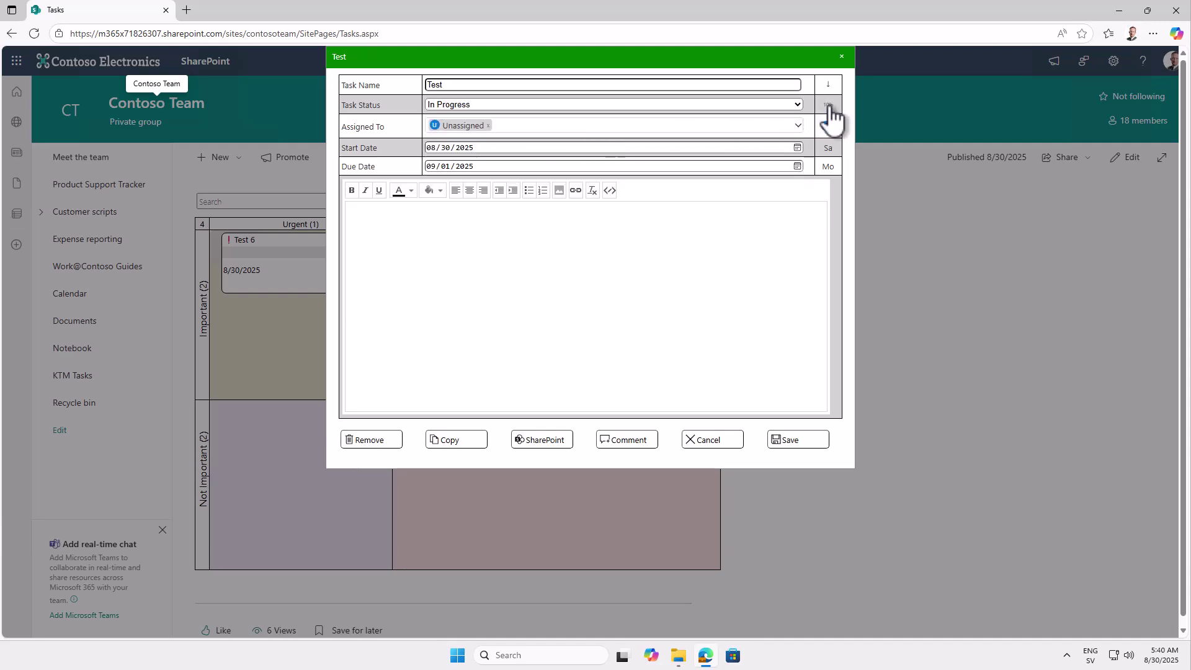
click(828, 107)
click(828, 106)
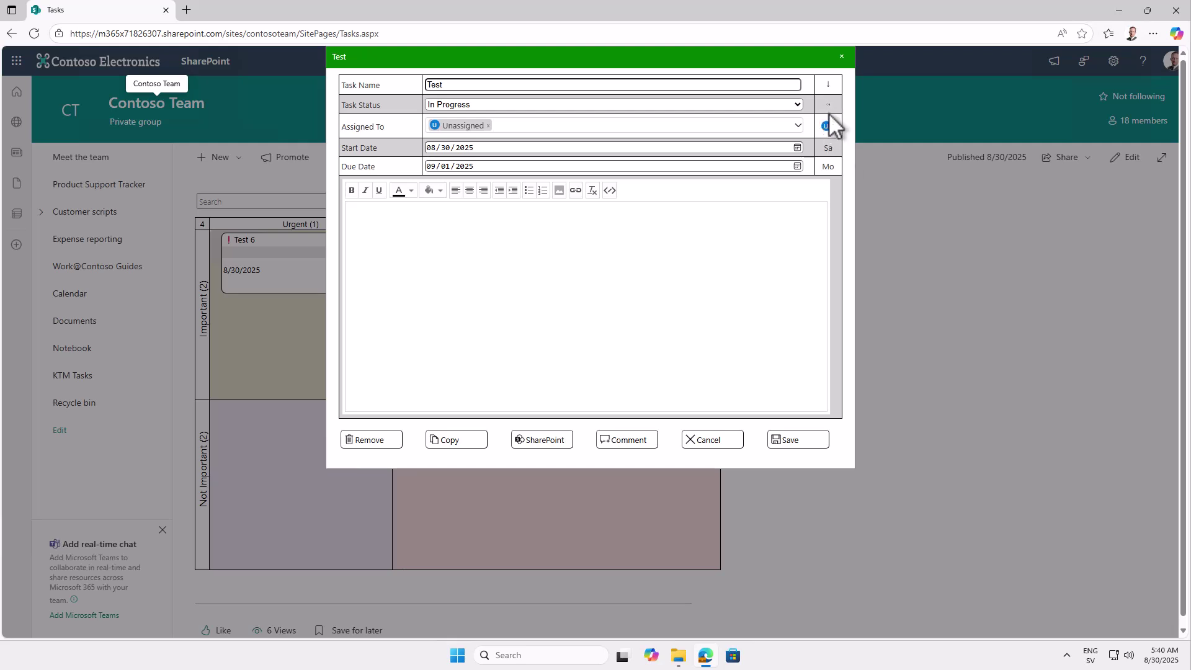
Assign the "Test" task to a single team member instead of Unassigned.
click(798, 124)
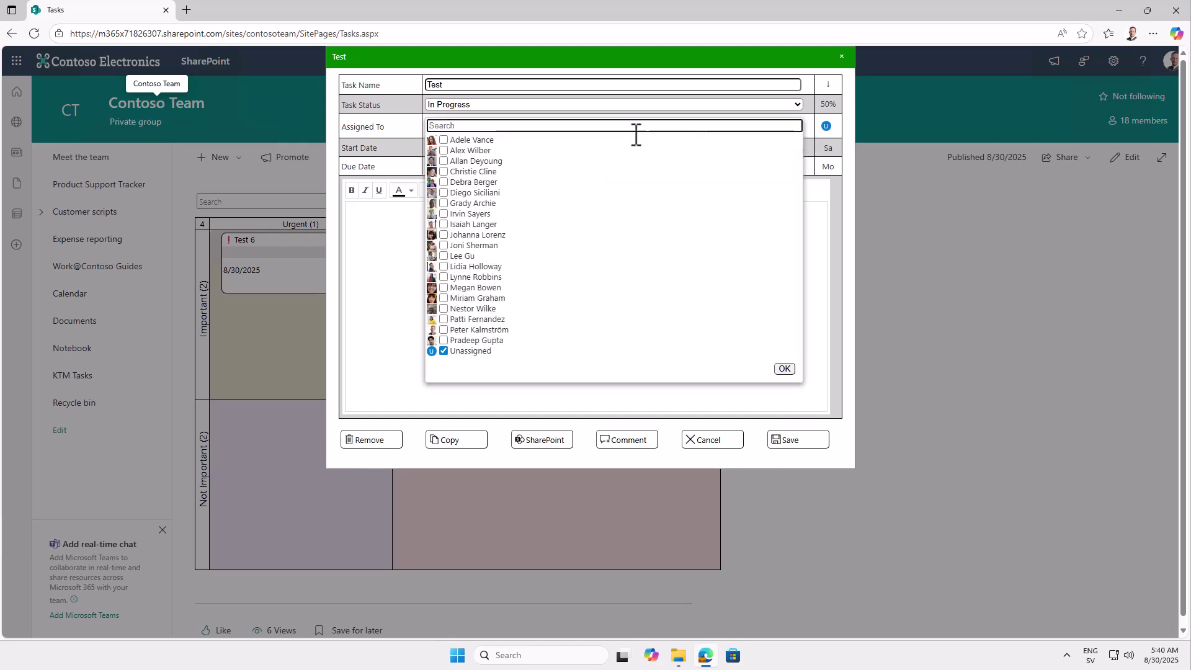
click(446, 203)
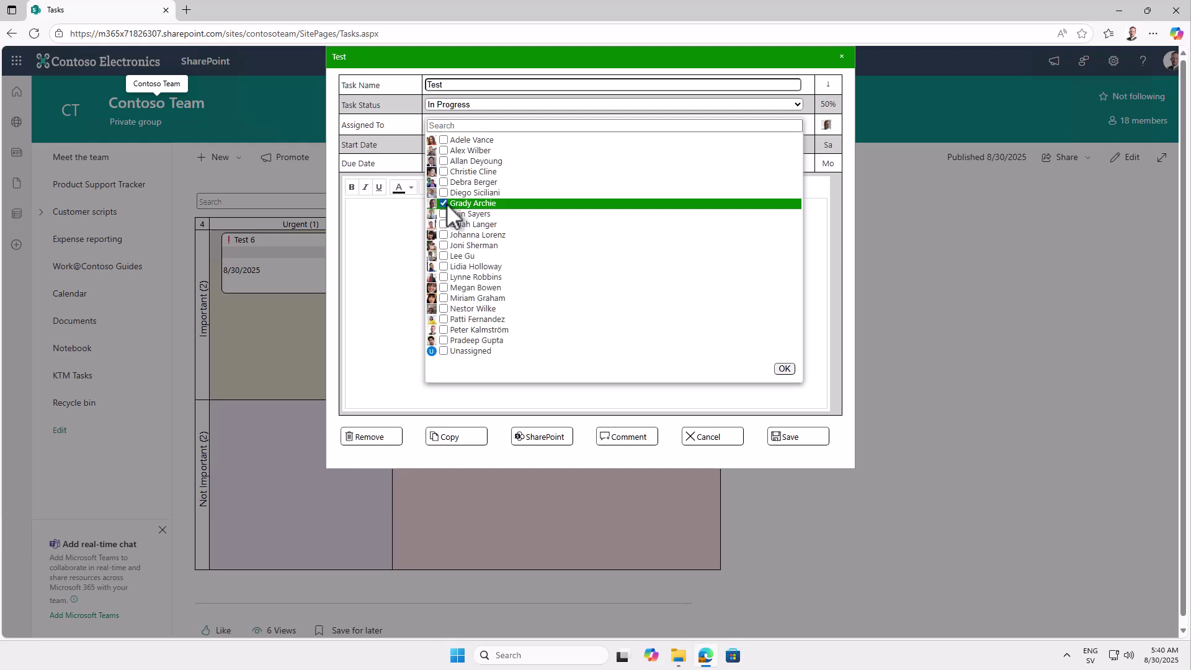
click(783, 369)
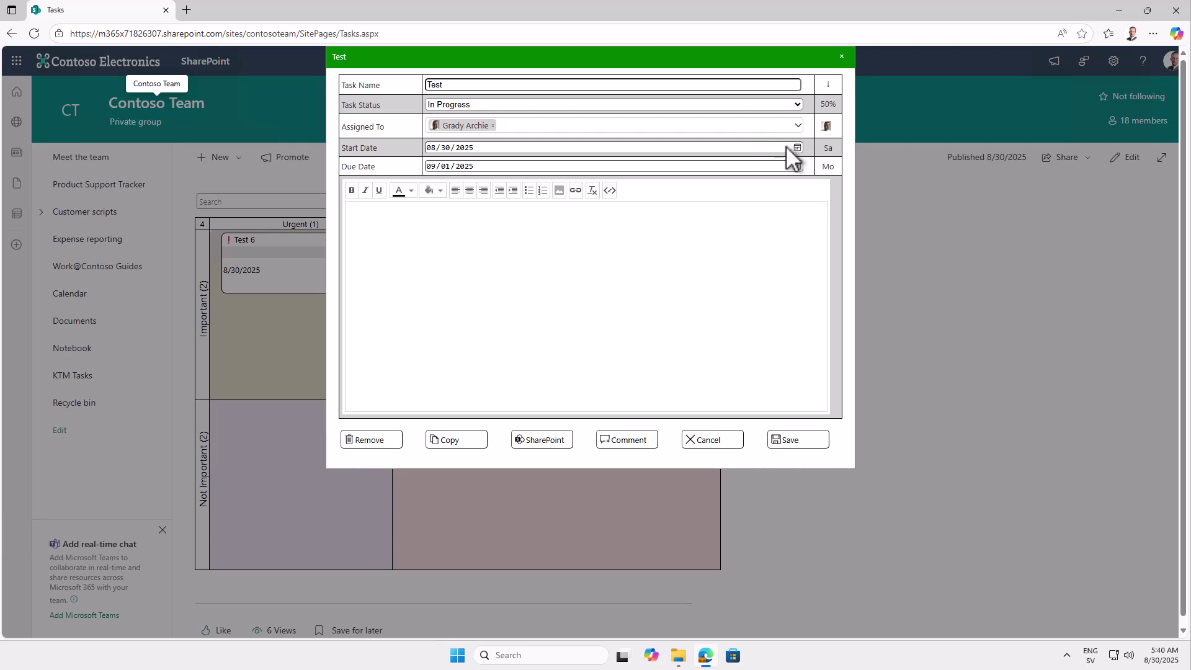
Add a second team member to the "Test" task's assignees, keeping the current one.
click(794, 124)
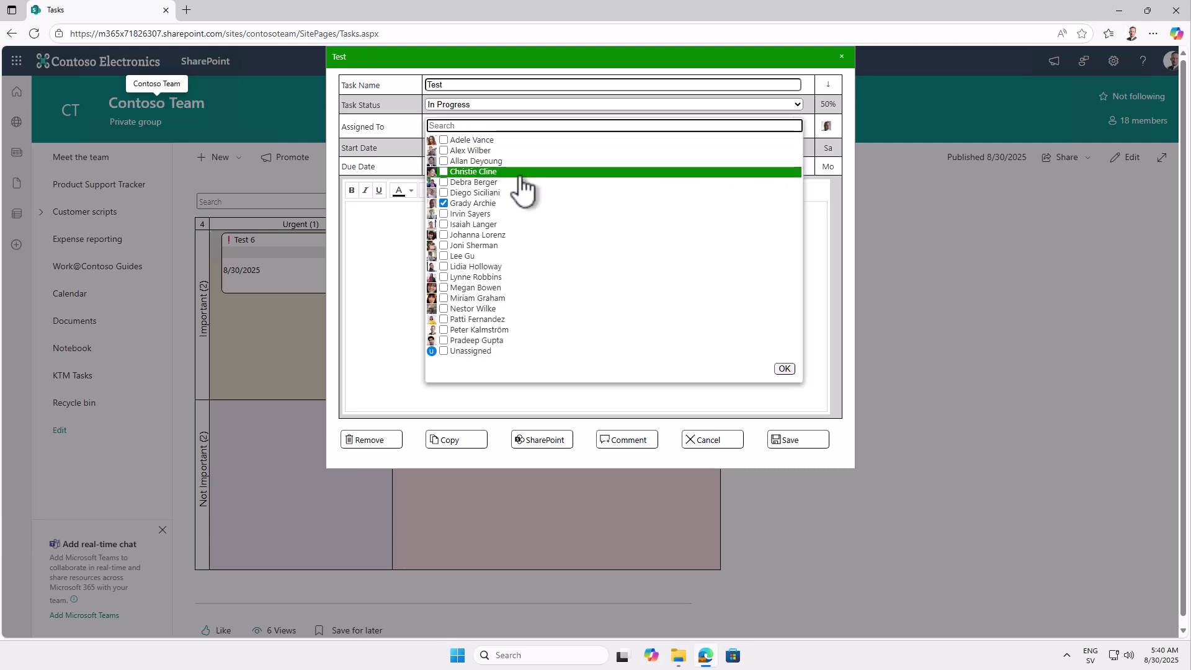
click(451, 175)
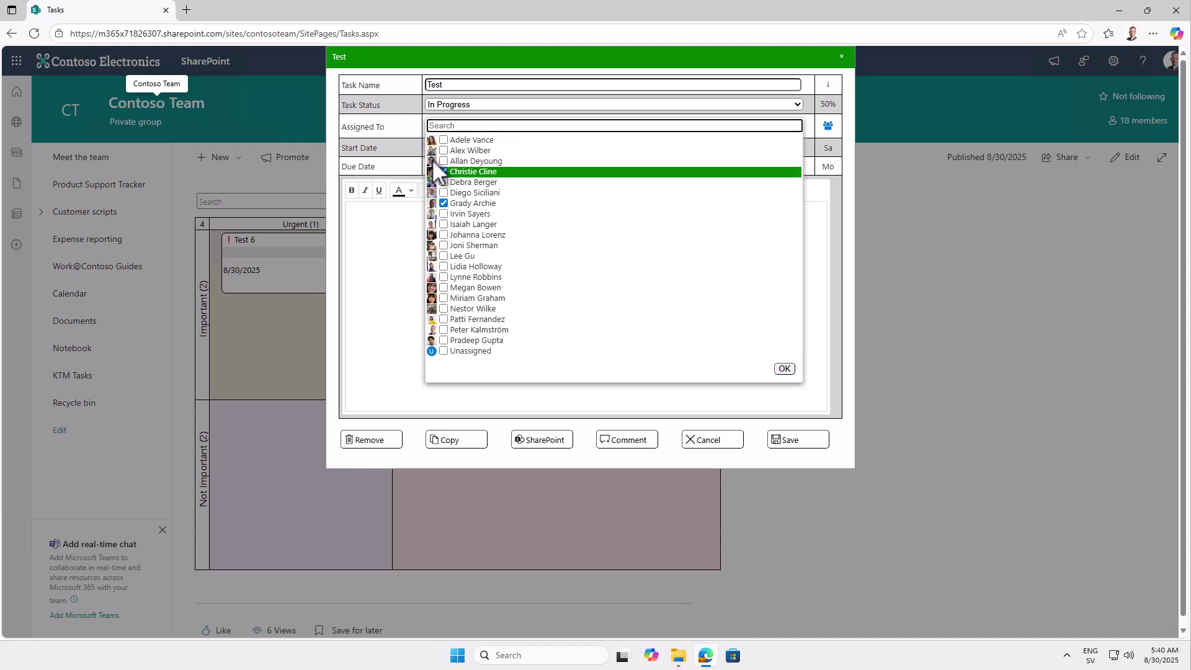
click(784, 368)
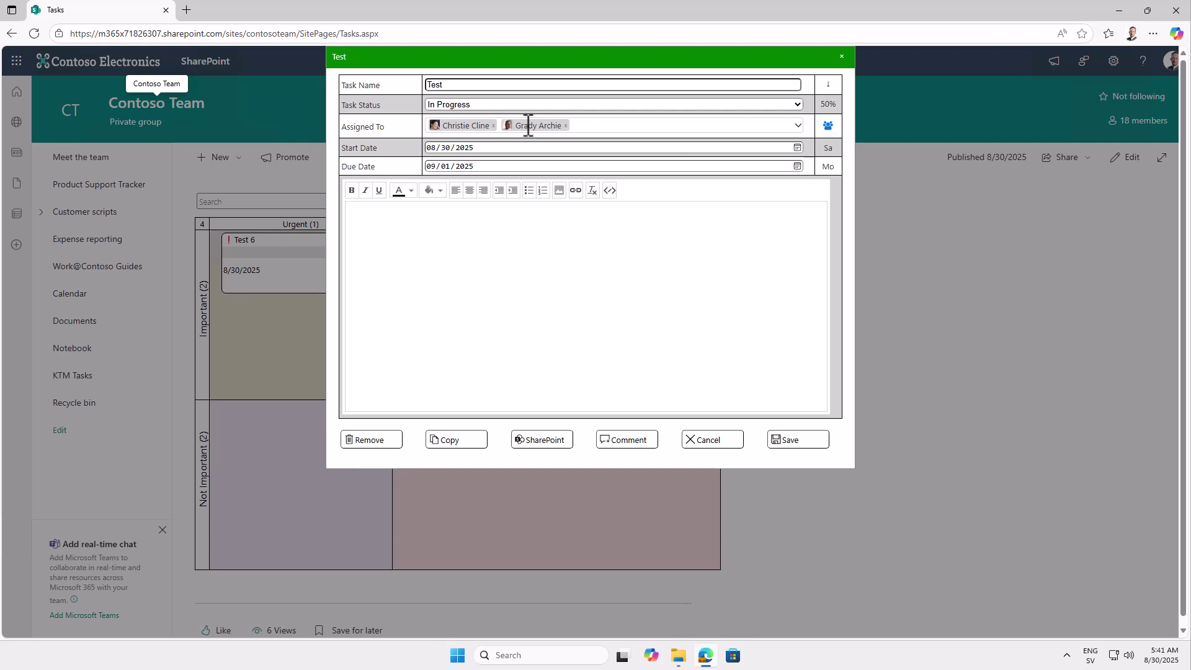
Open the date calendars for the "Test" task's start date and due date.
click(796, 148)
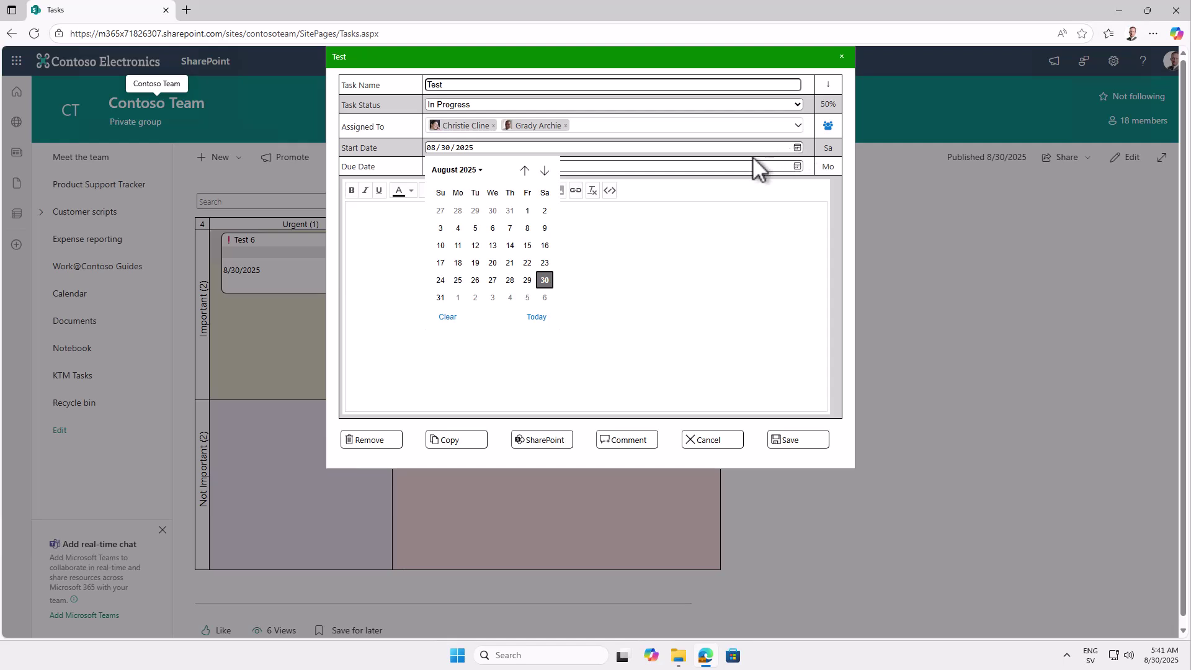
click(757, 166)
click(796, 166)
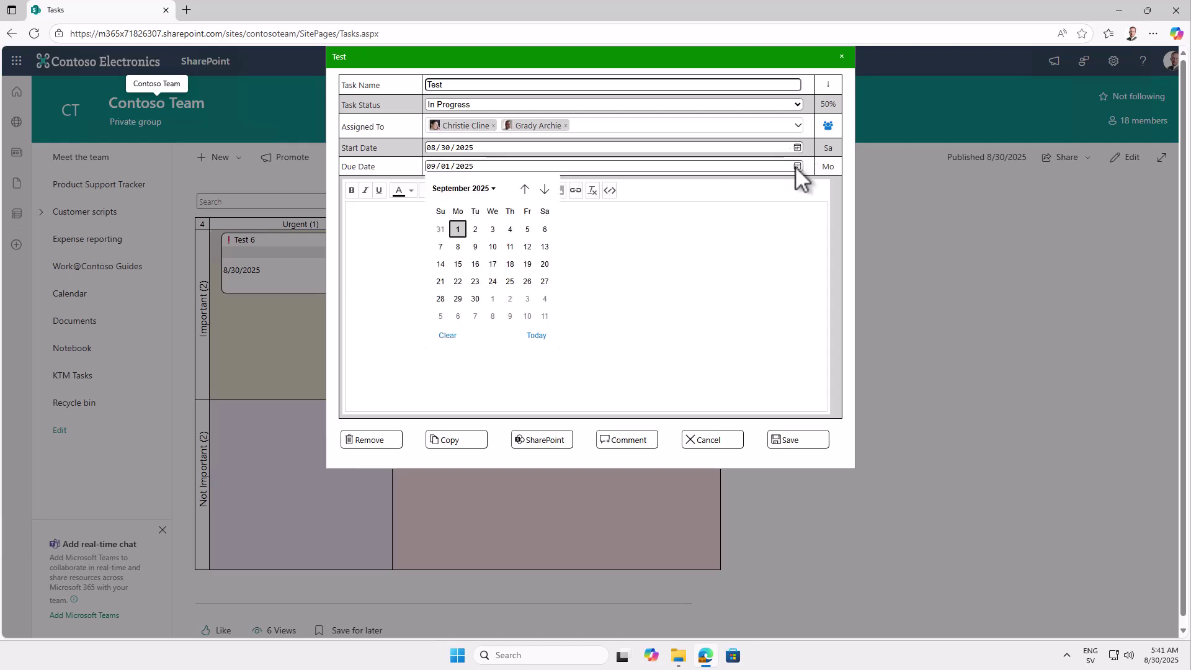
Enter "Long description" as the "Test" task's description and save the task.
text(Long)
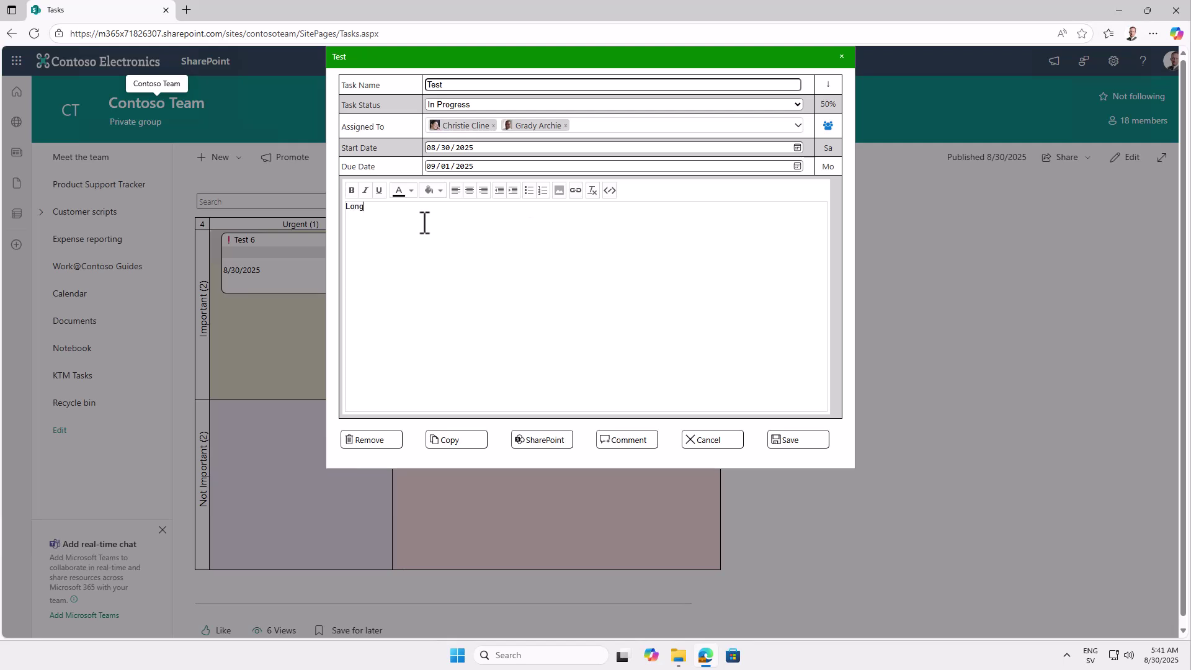
text( description)
click(794, 441)
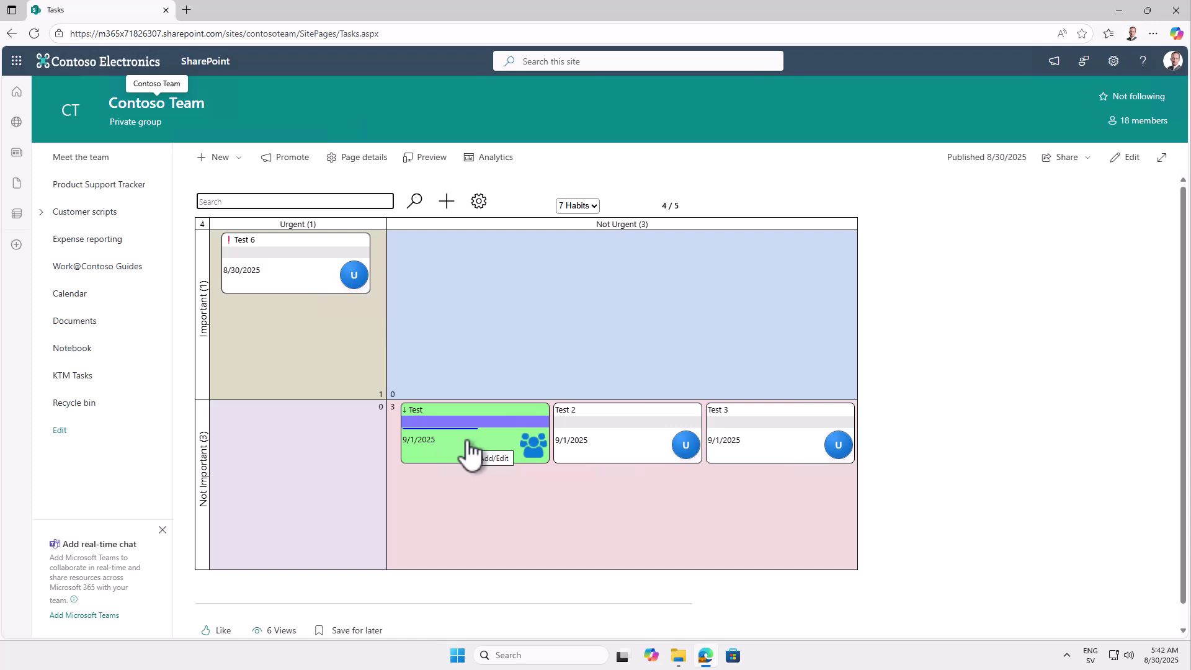
Set the "Test" task's Done value to 60 in the Grid view and return to the 7 Habits view.
click(588, 206)
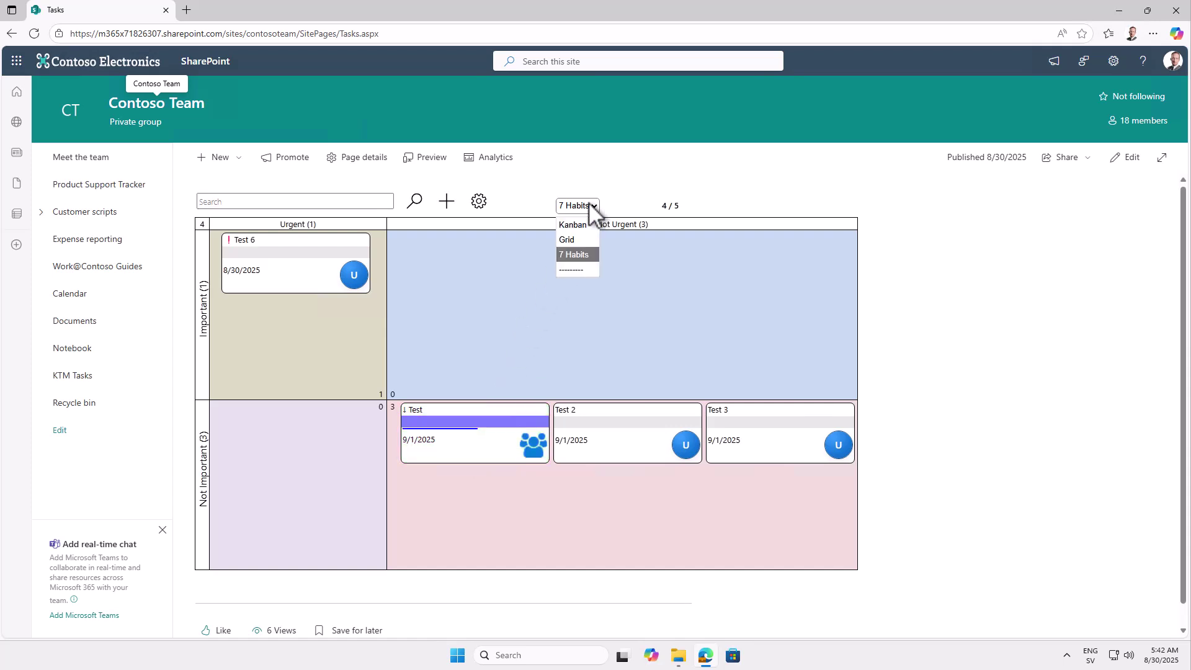
click(576, 240)
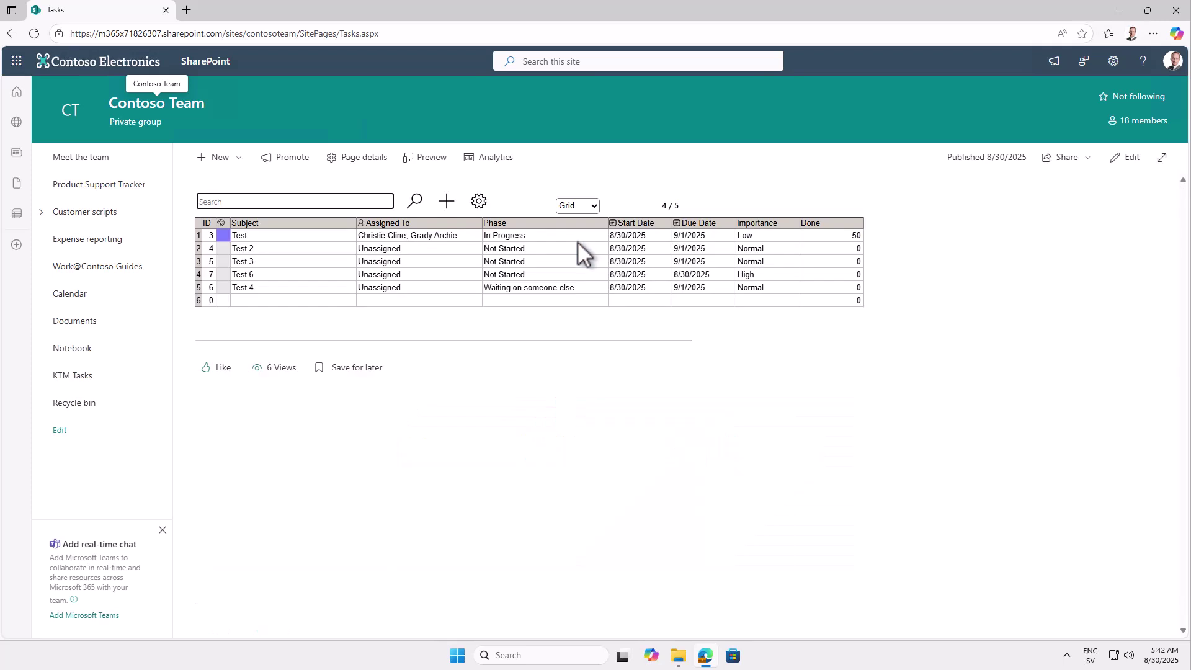
click(842, 235)
text(60)
click(849, 248)
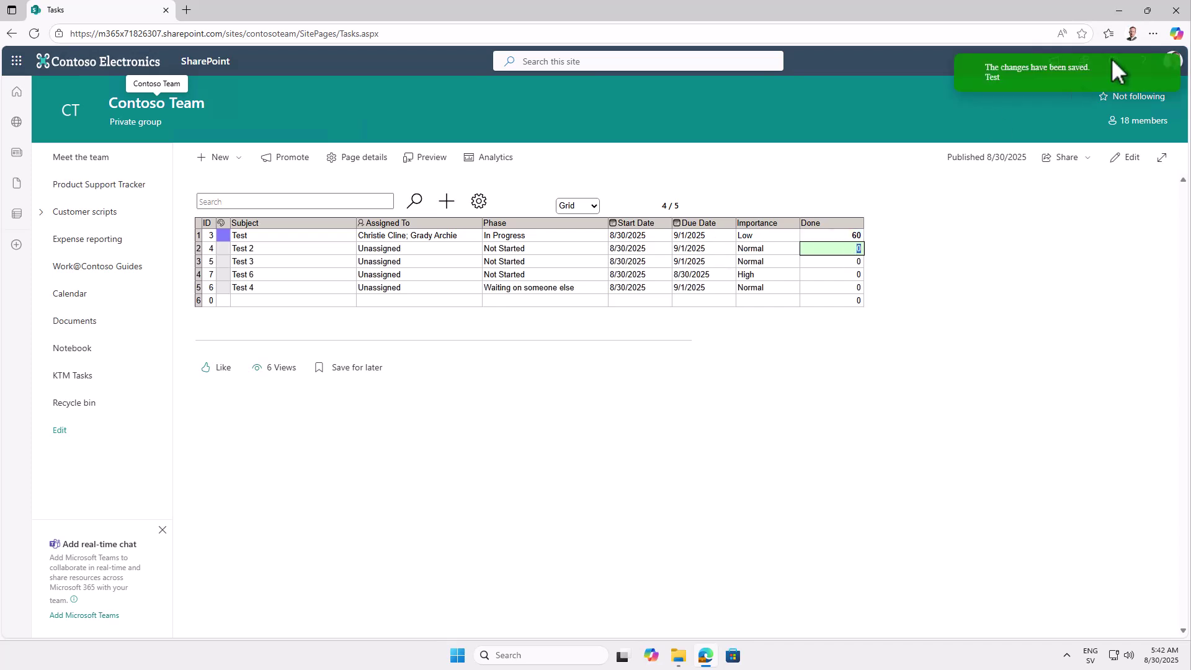
click(590, 204)
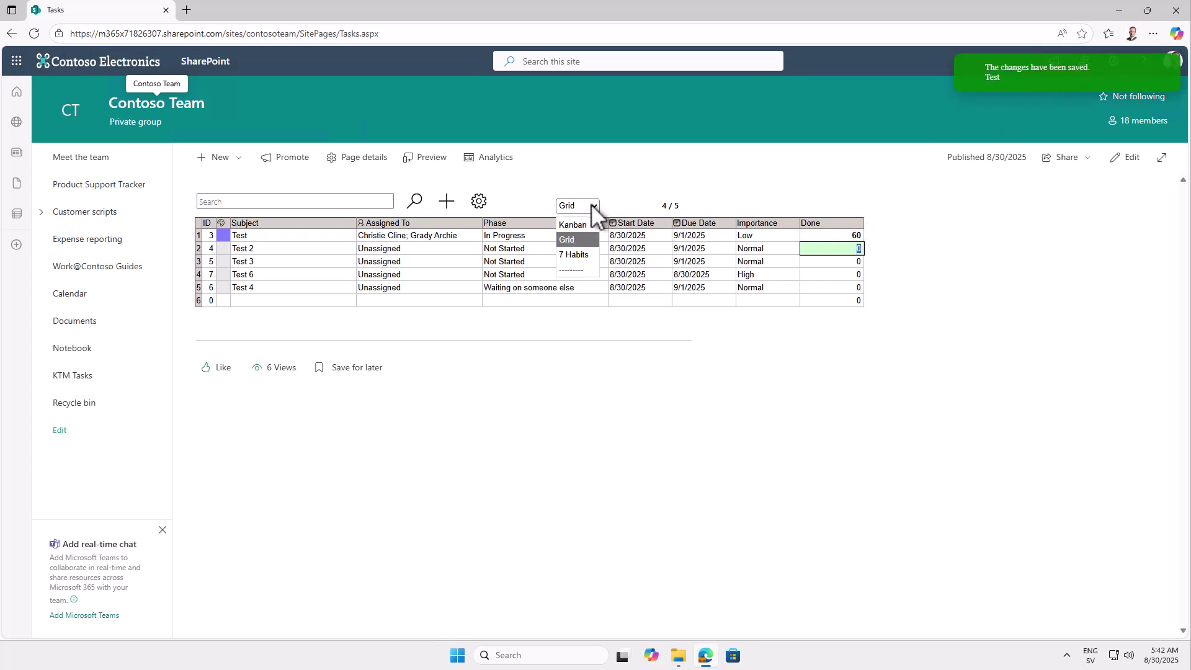
click(577, 251)
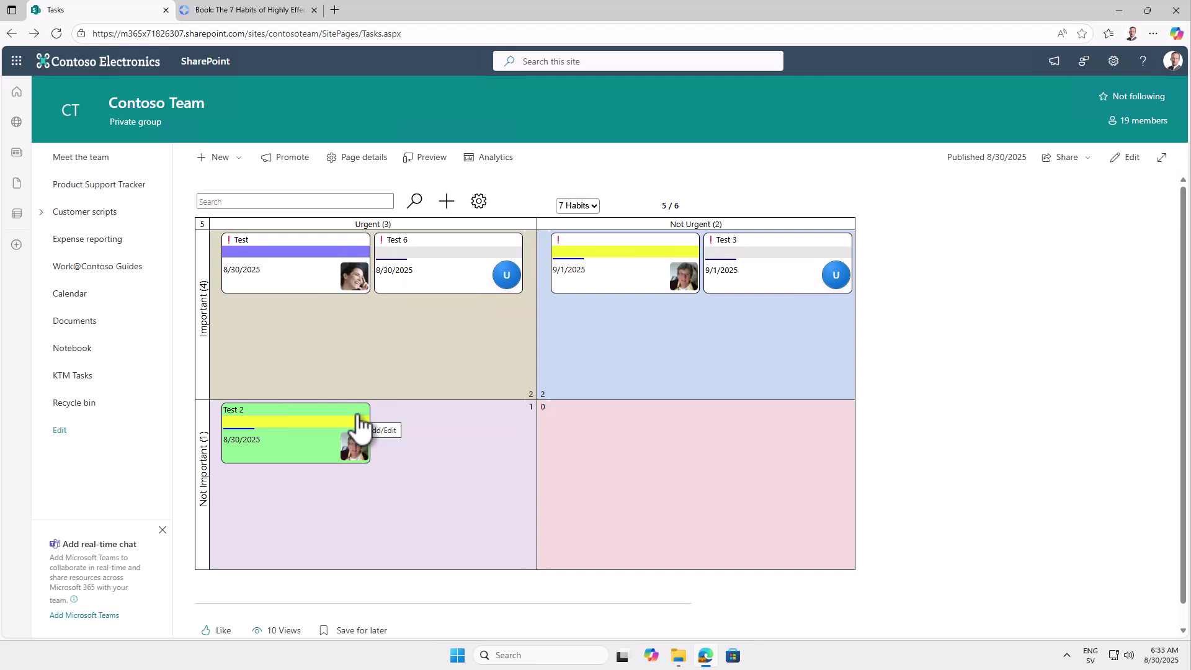
Open the "Test" task's edit form from its card and close it without saving.
right_click(335, 254)
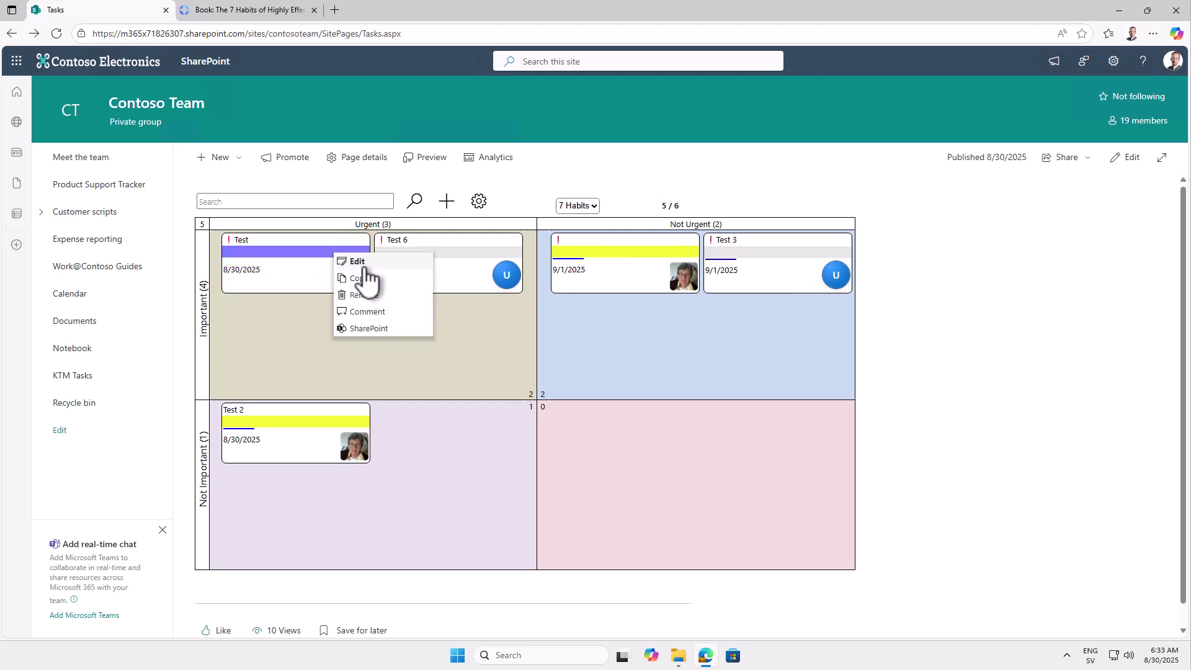
click(364, 265)
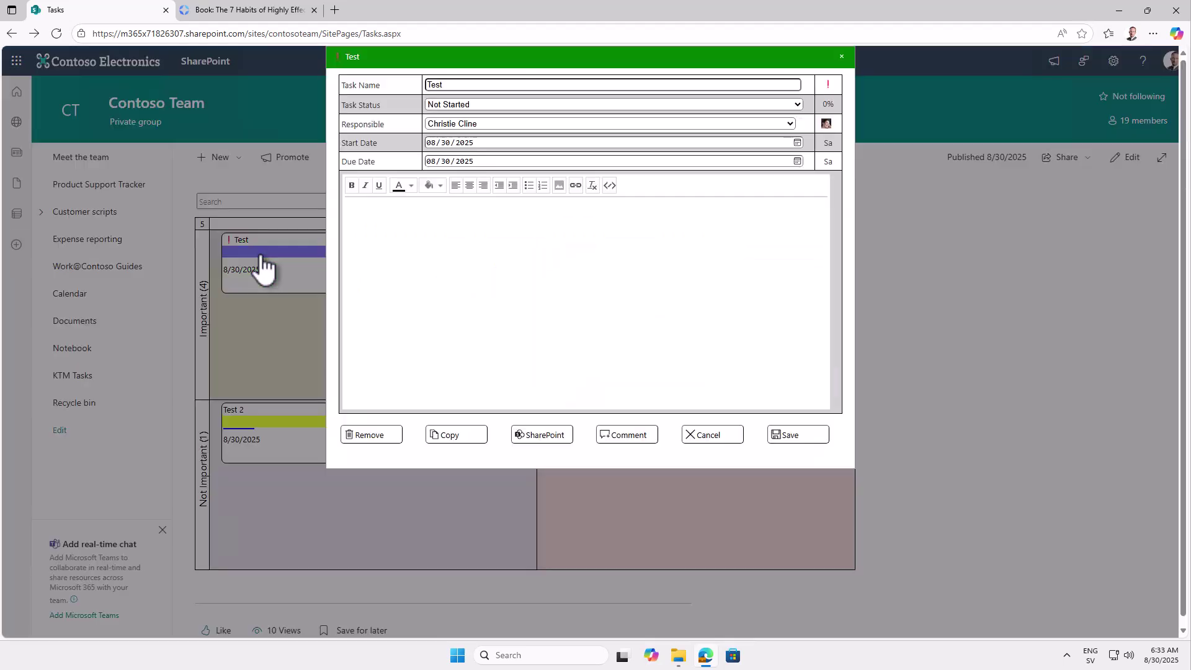
click(731, 440)
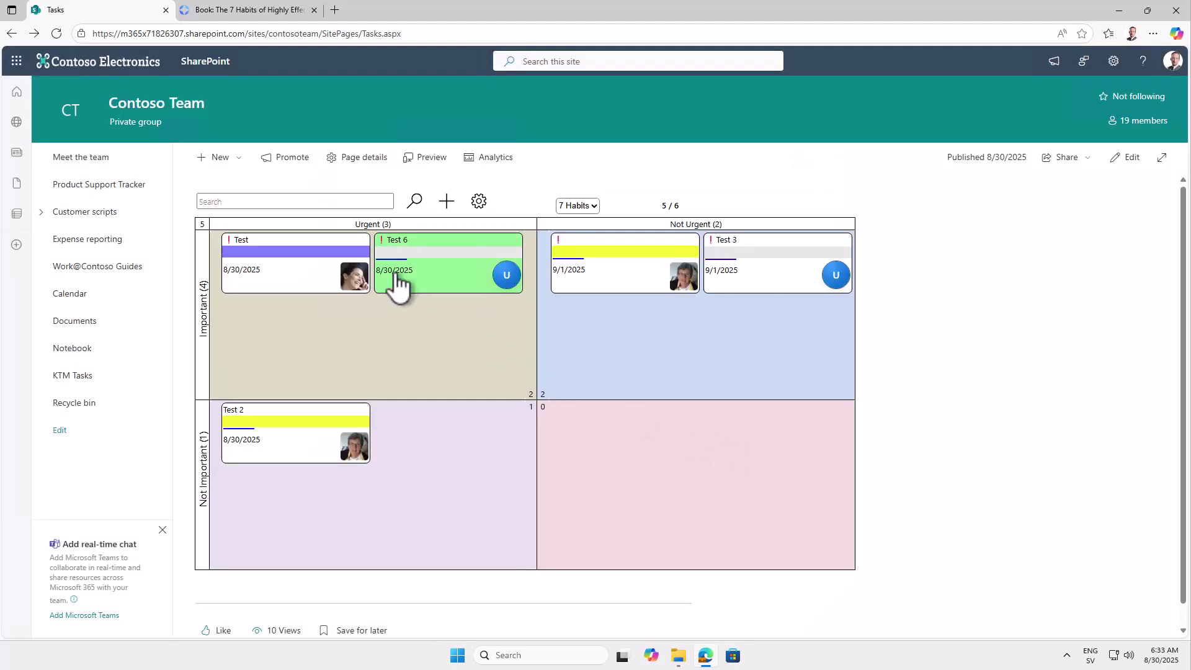
Copy the "Test" task, name the copy "Test 7" and save it.
right_click(336, 248)
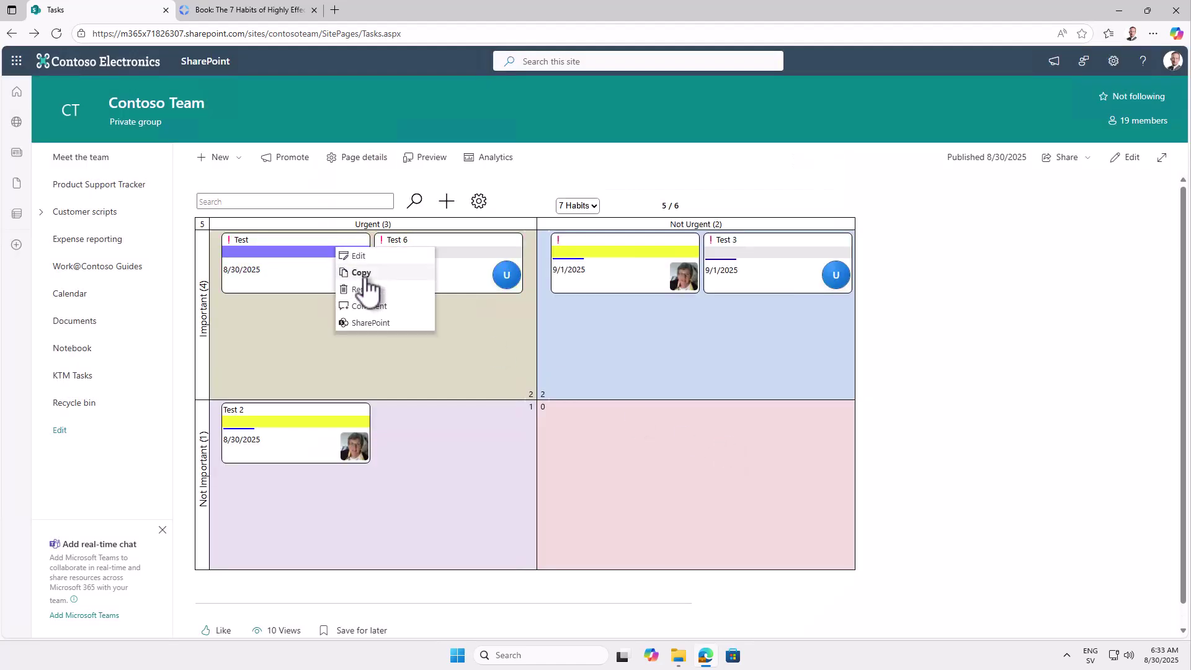
click(363, 275)
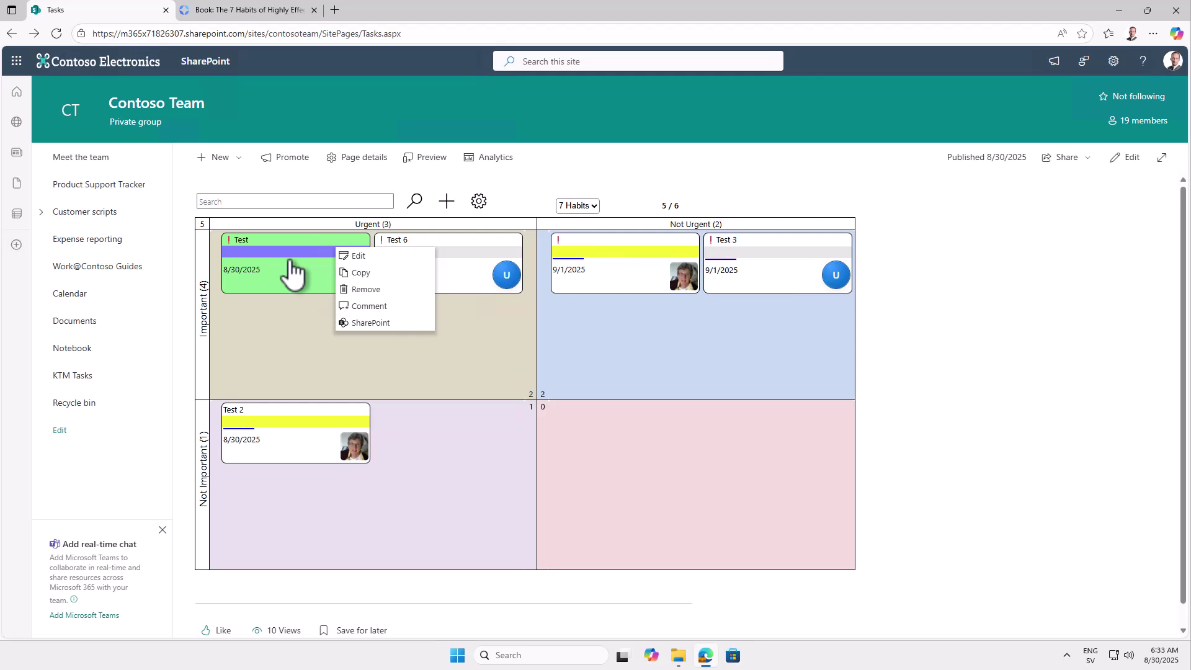
click(361, 274)
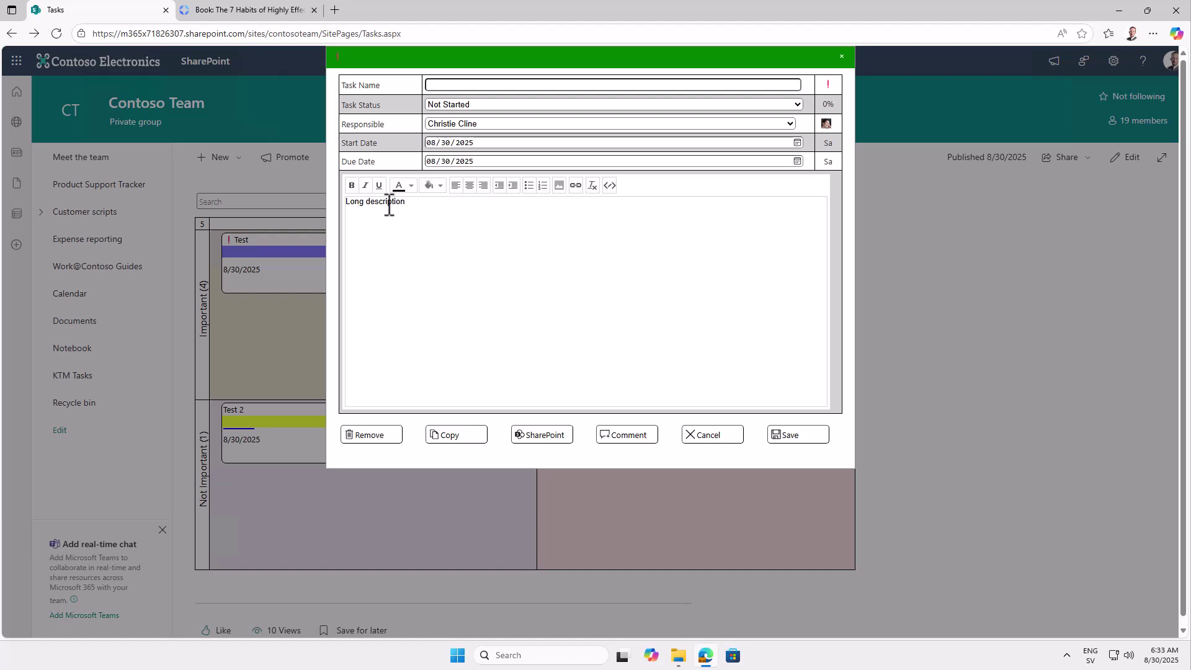
click(450, 85)
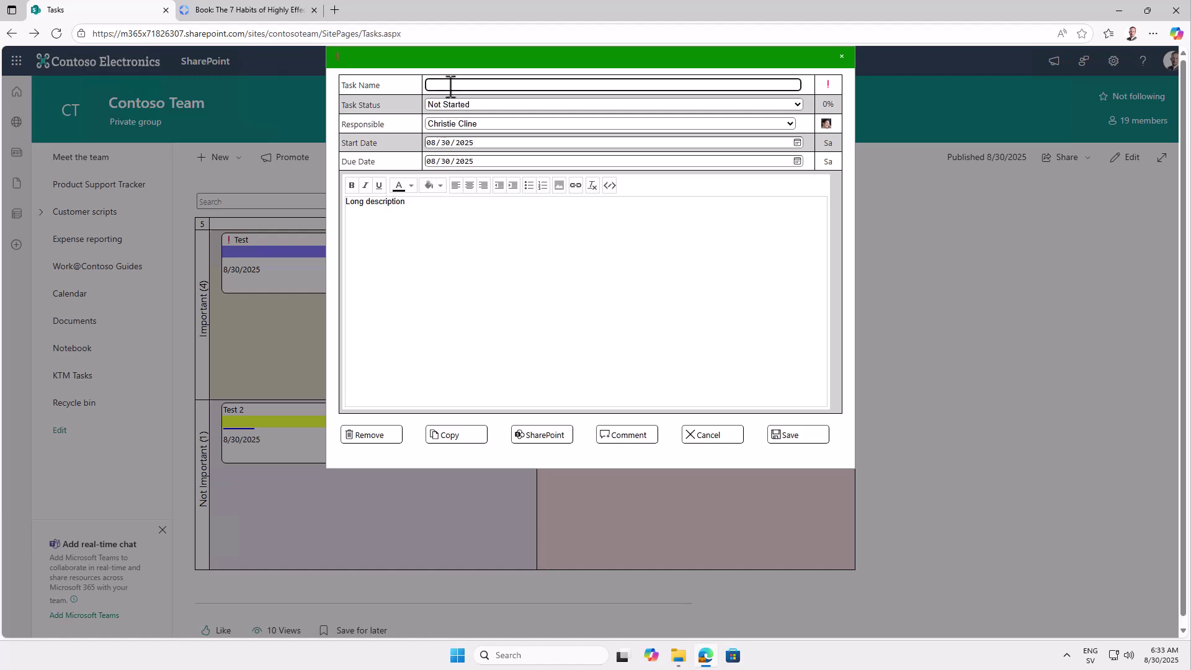
text(Test 7)
click(785, 436)
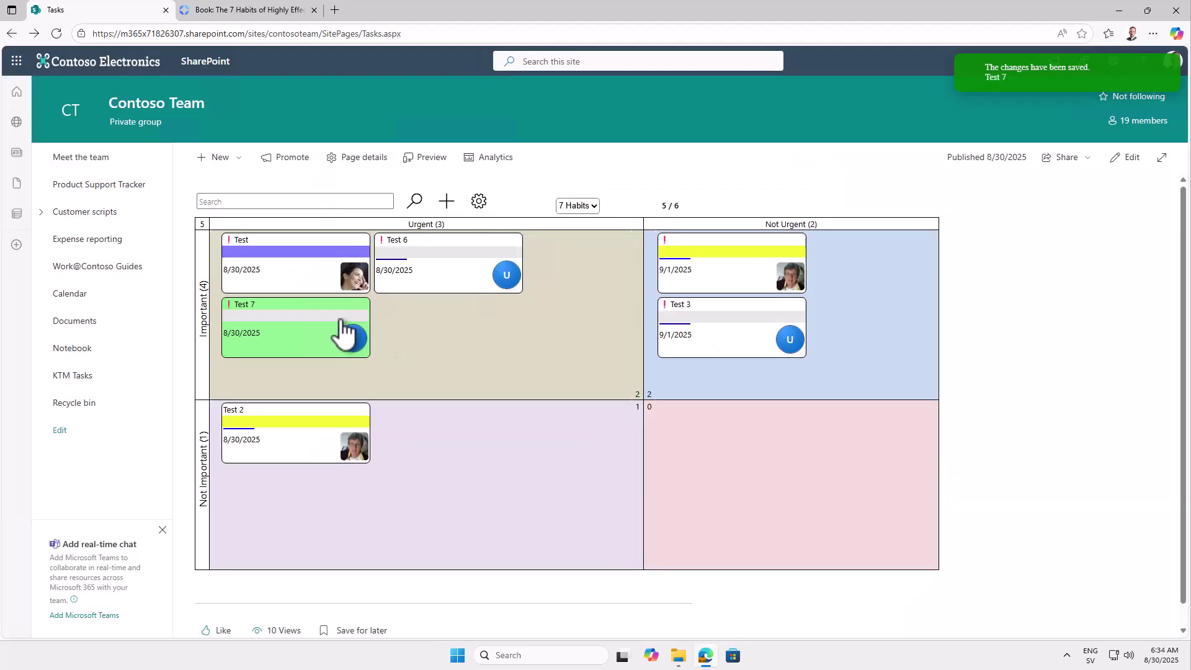
Remove the "Test 7" task from the board and confirm the deletion.
right_click(306, 328)
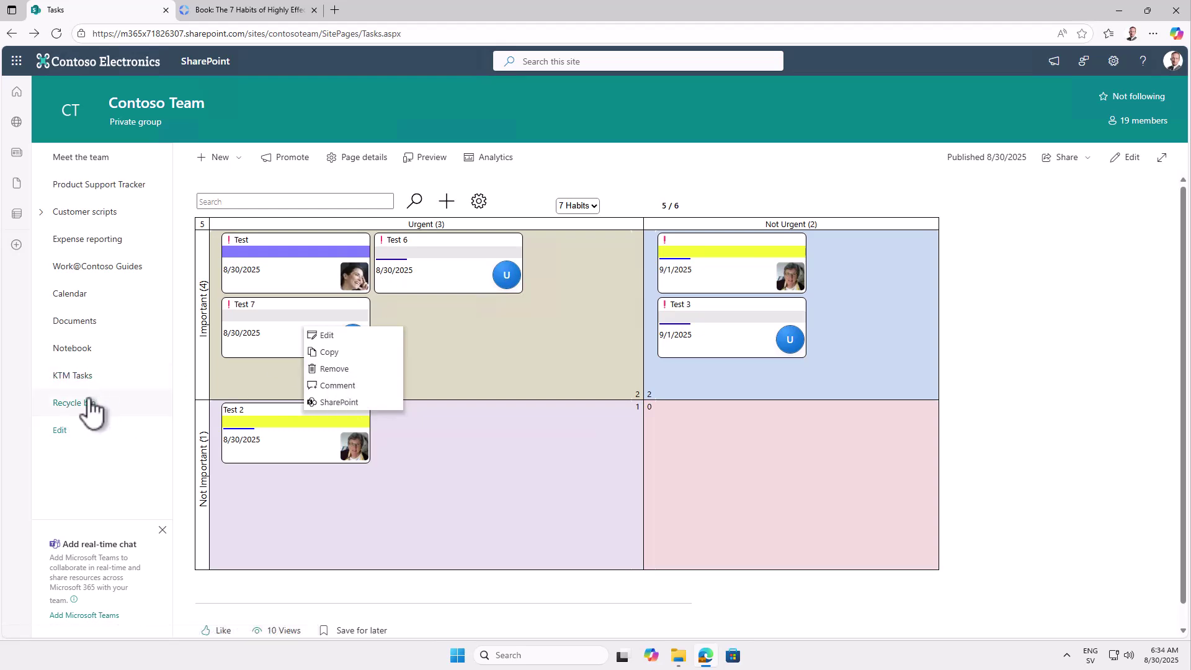
click(334, 369)
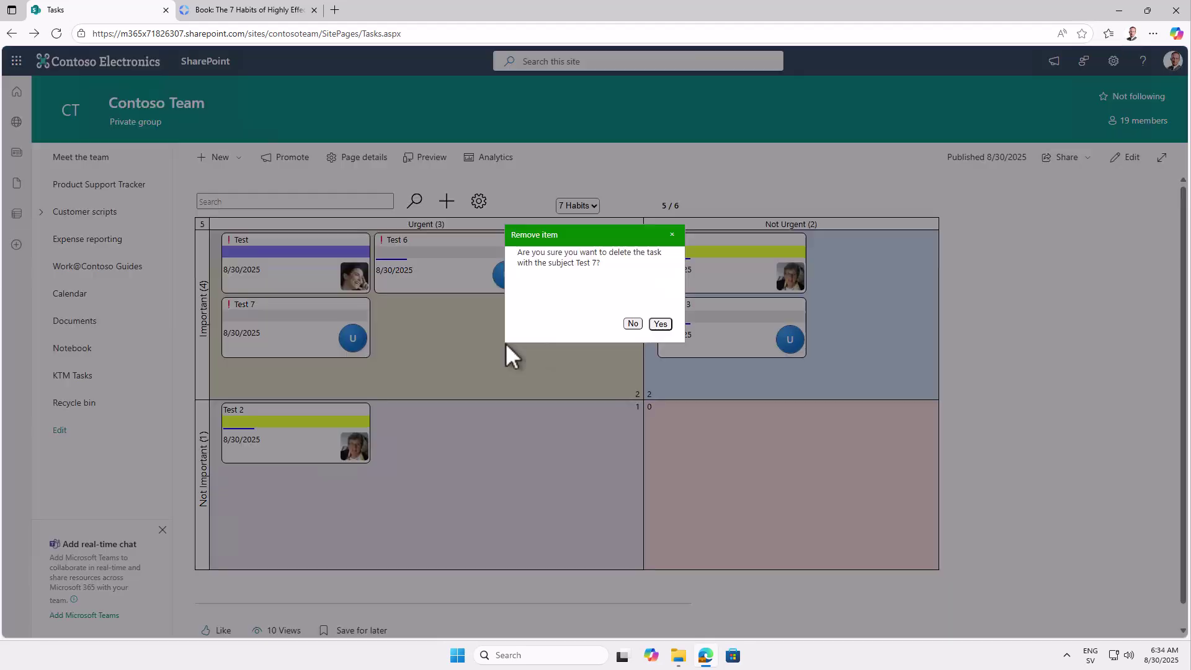
click(660, 324)
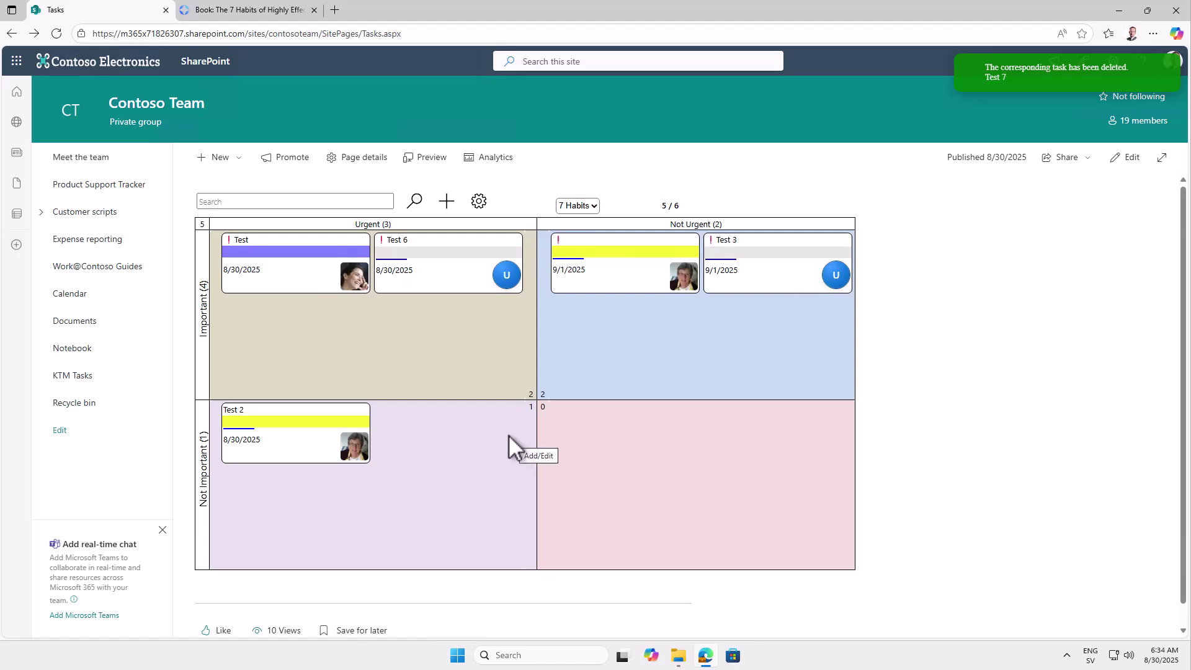
Add the comment "Test comment" to the "Test 6" task and check it in the task's details.
right_click(424, 259)
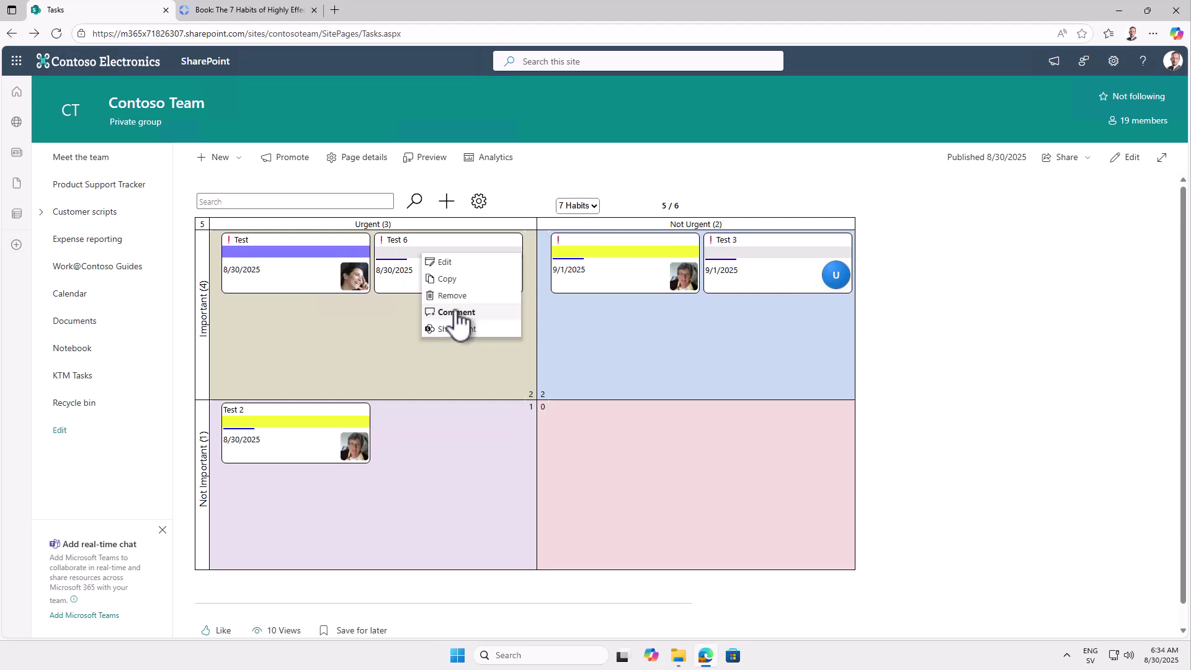
click(457, 313)
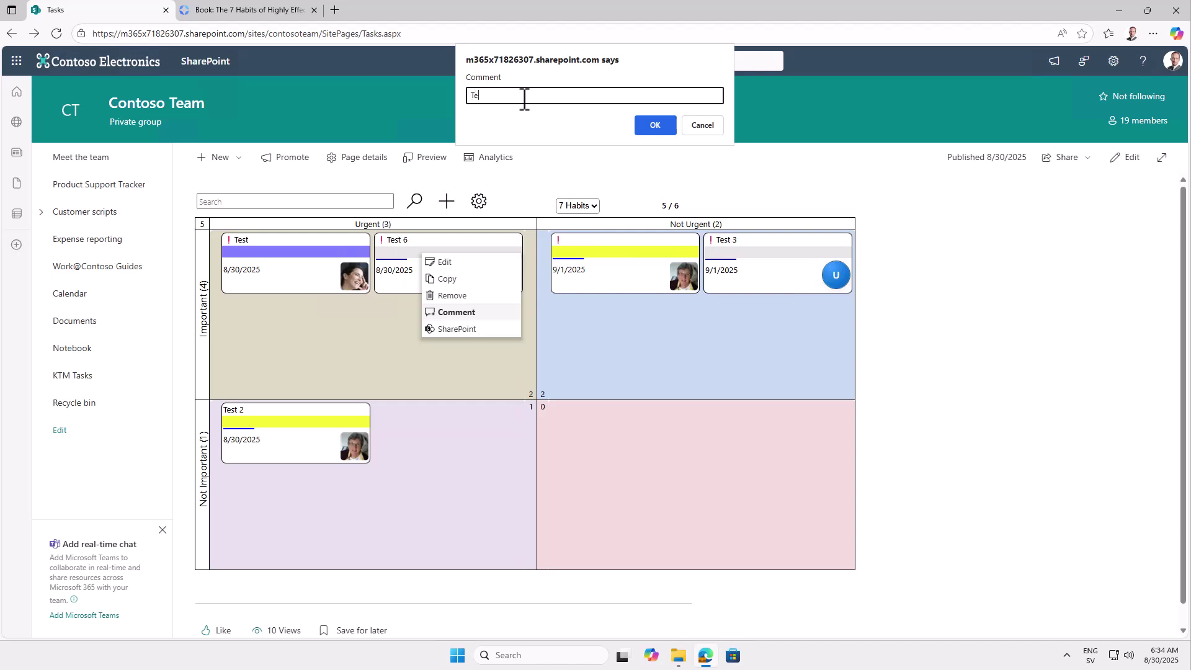
text(Test comment)
click(662, 124)
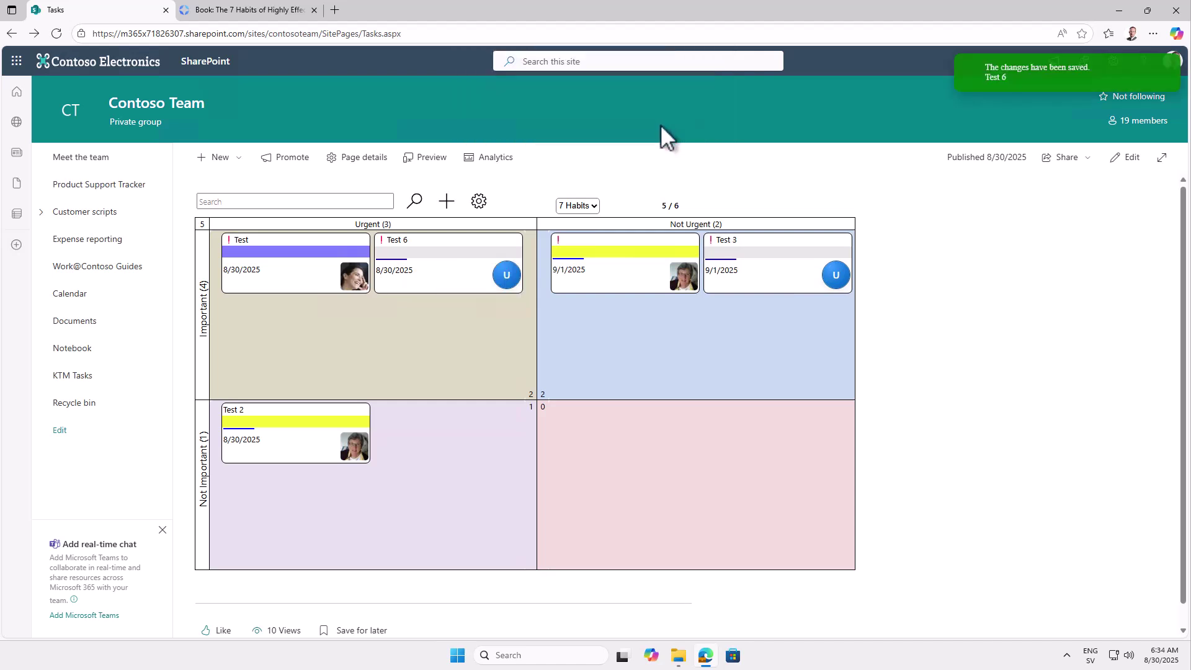
click(445, 254)
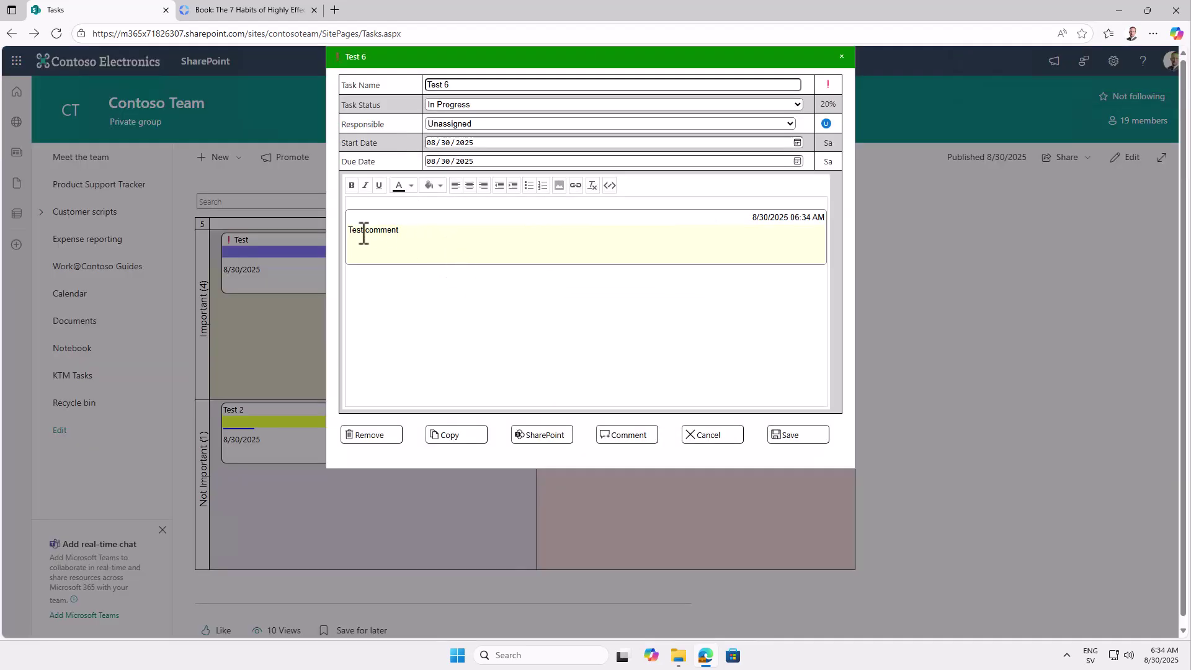
click(711, 442)
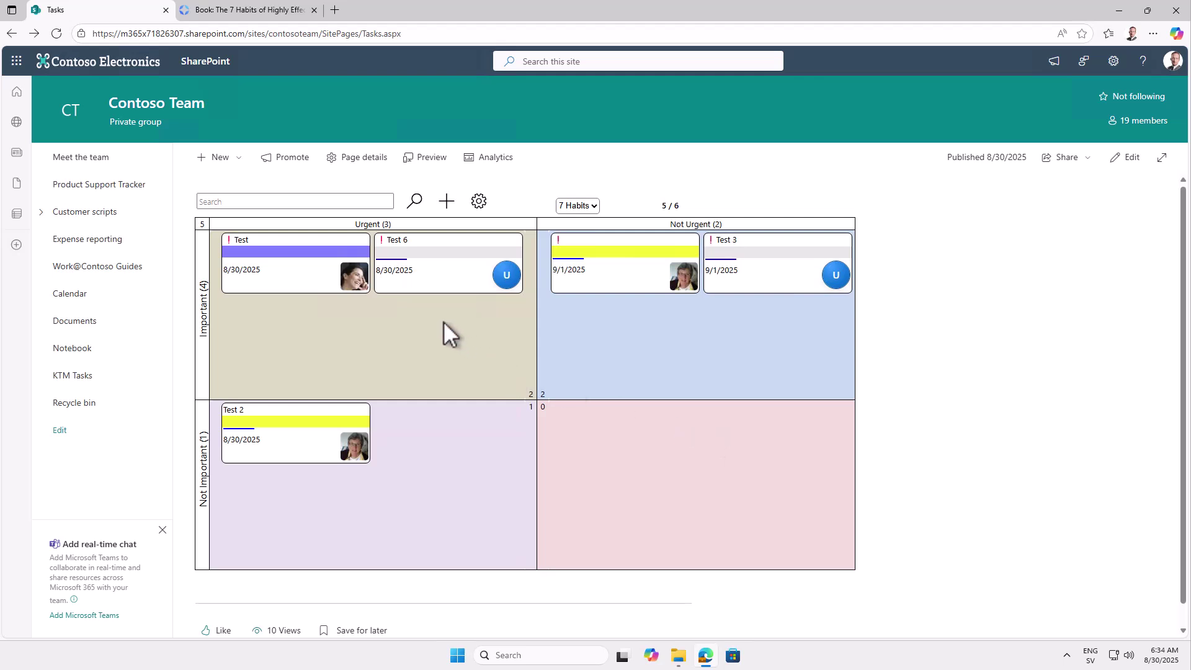
Switch to the Kanban view, open the "Test 6" task in its SharePoint list form and cancel the form.
click(575, 206)
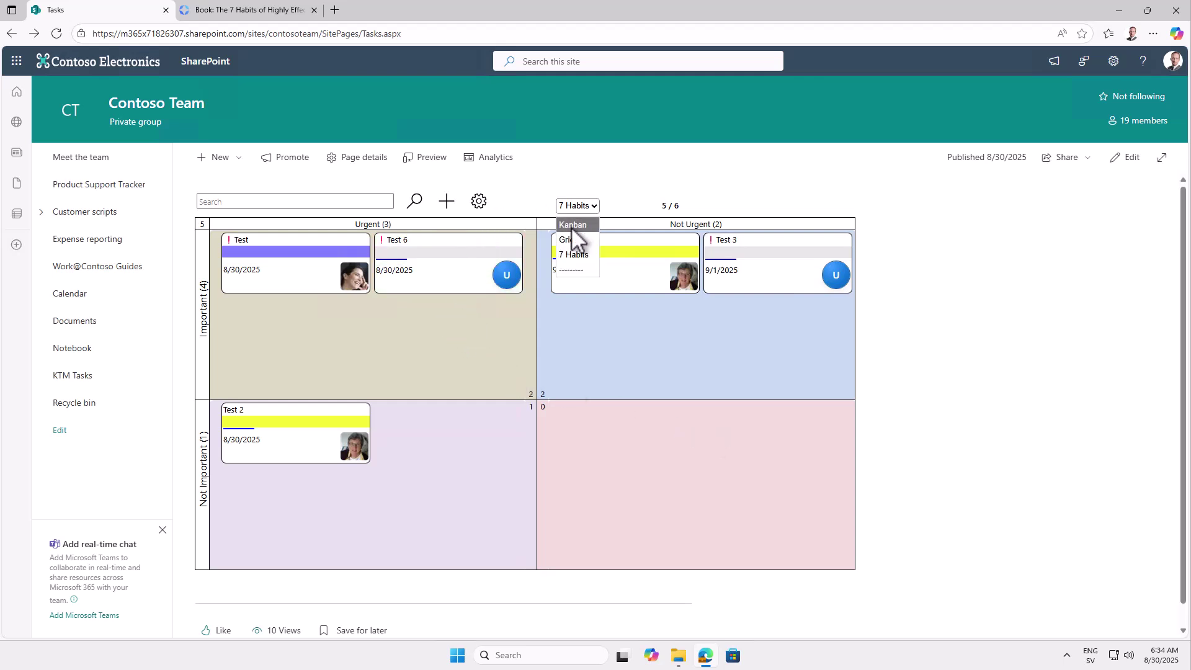
click(572, 225)
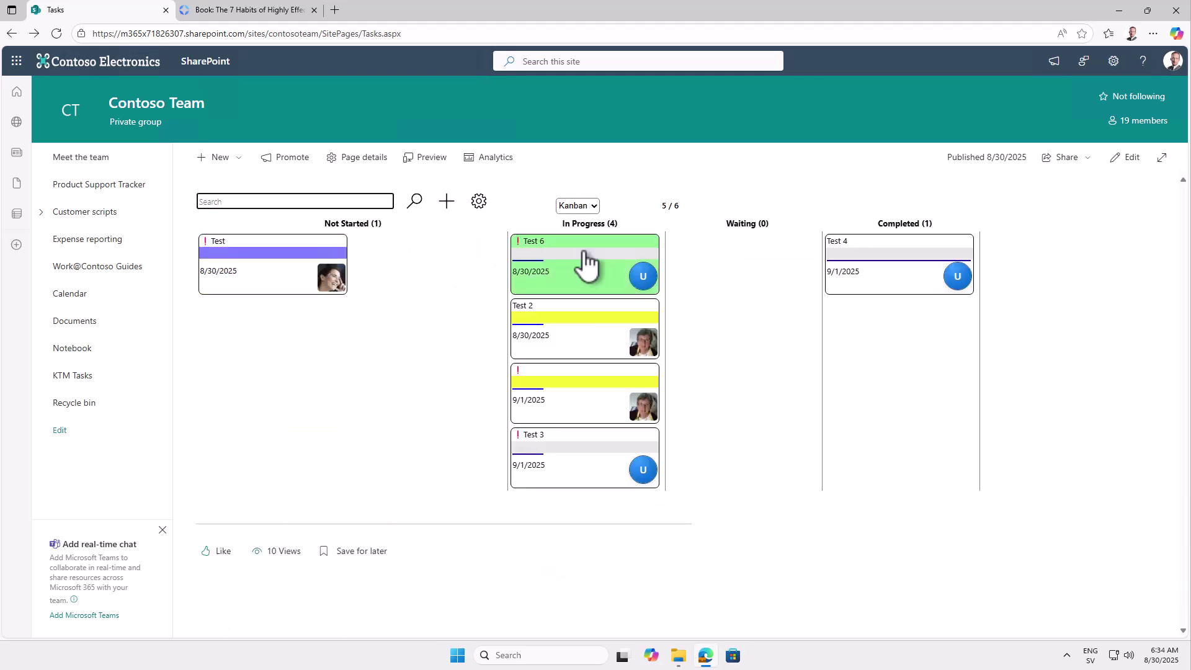
right_click(583, 251)
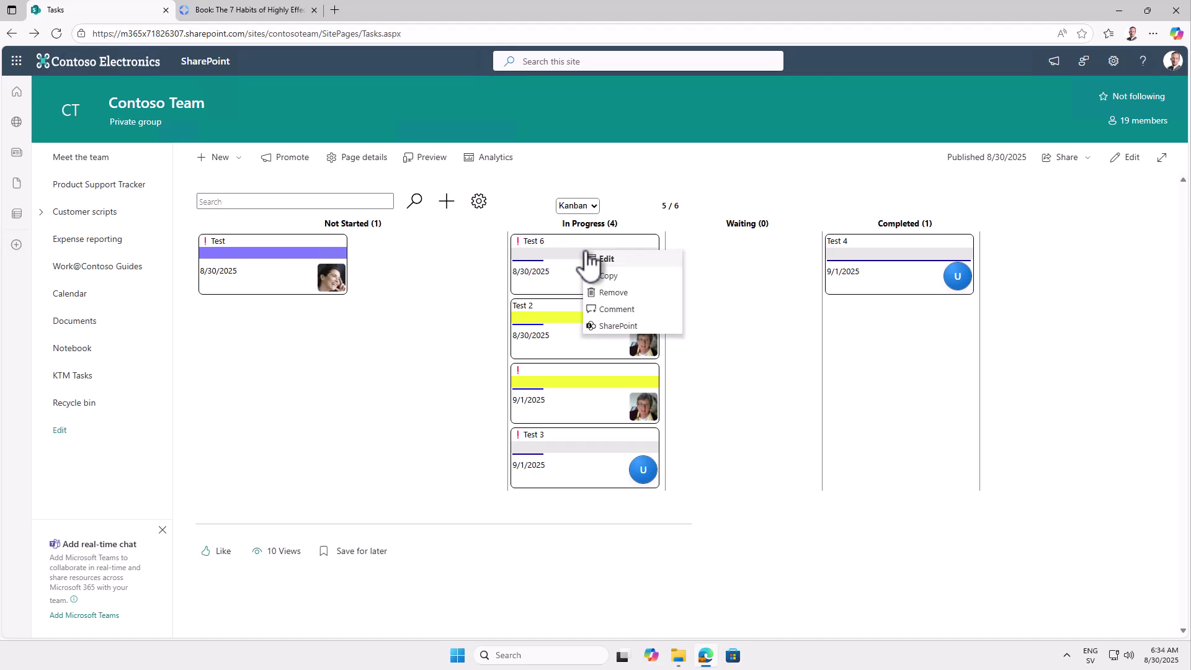
click(621, 326)
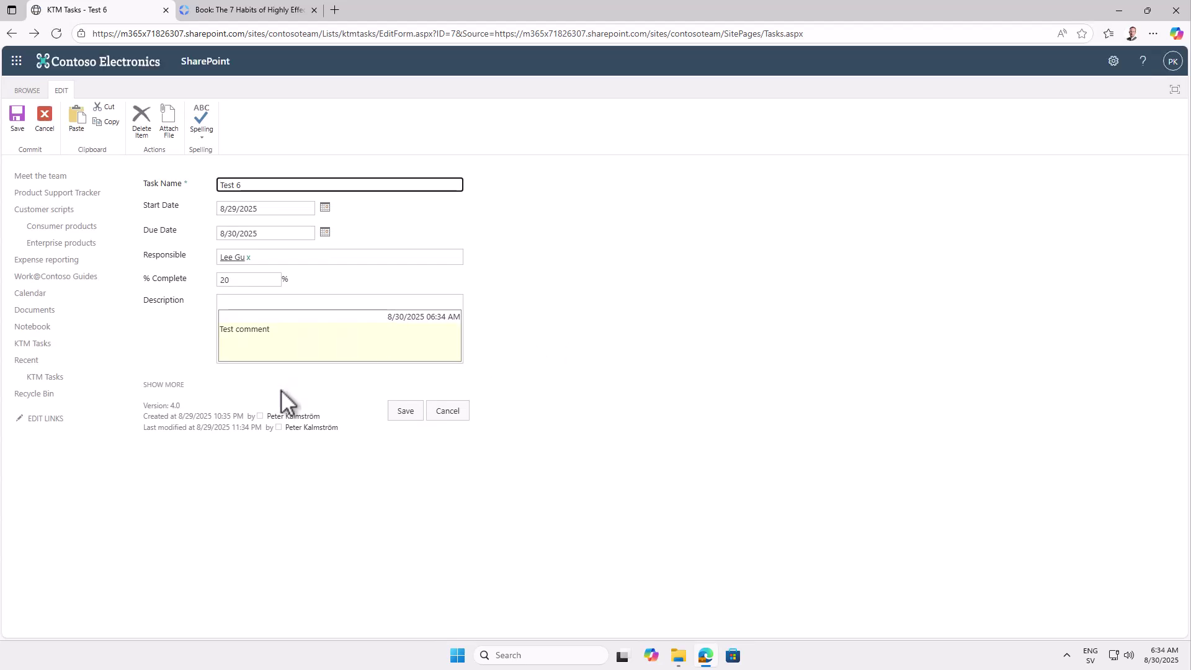
click(444, 412)
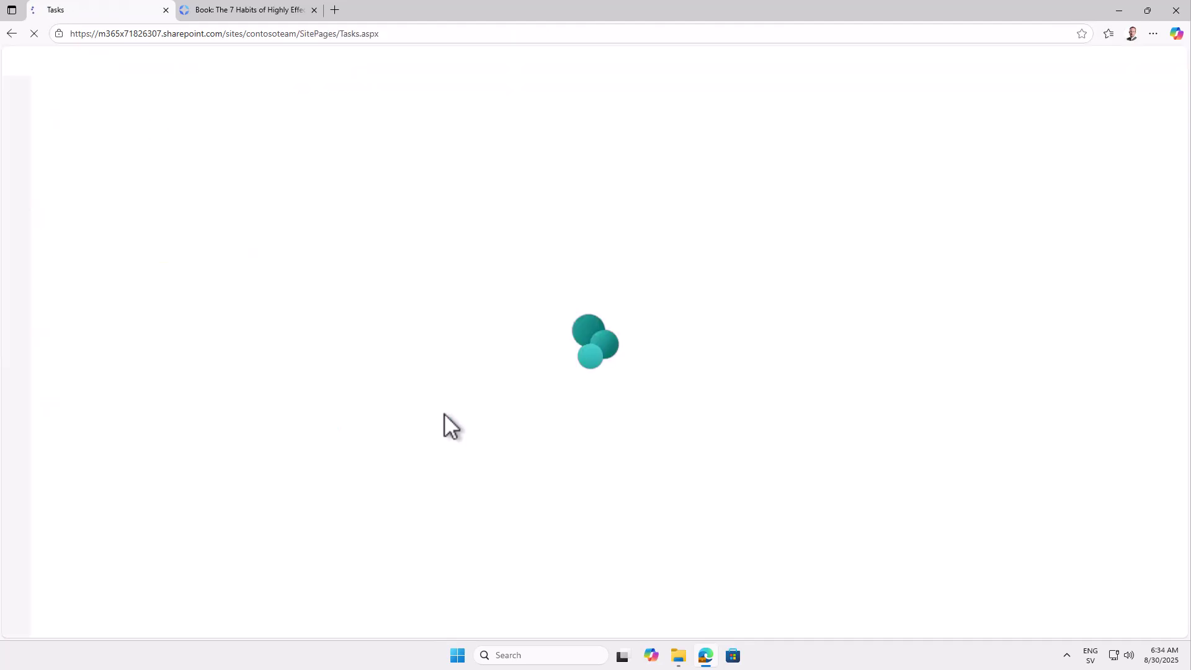